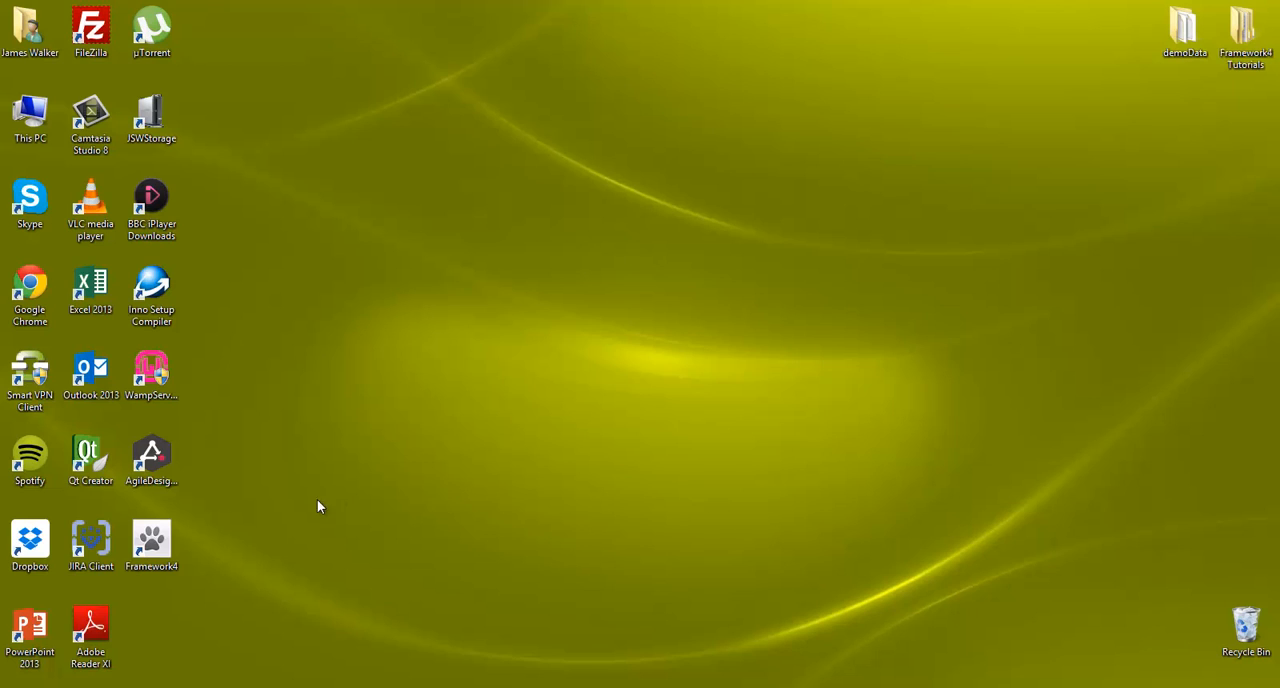
# Step: Launch Framework4, start a file import and choose SensorData.txt from the demoData folder on the desktop
pyautogui.doubleClick(151, 543)
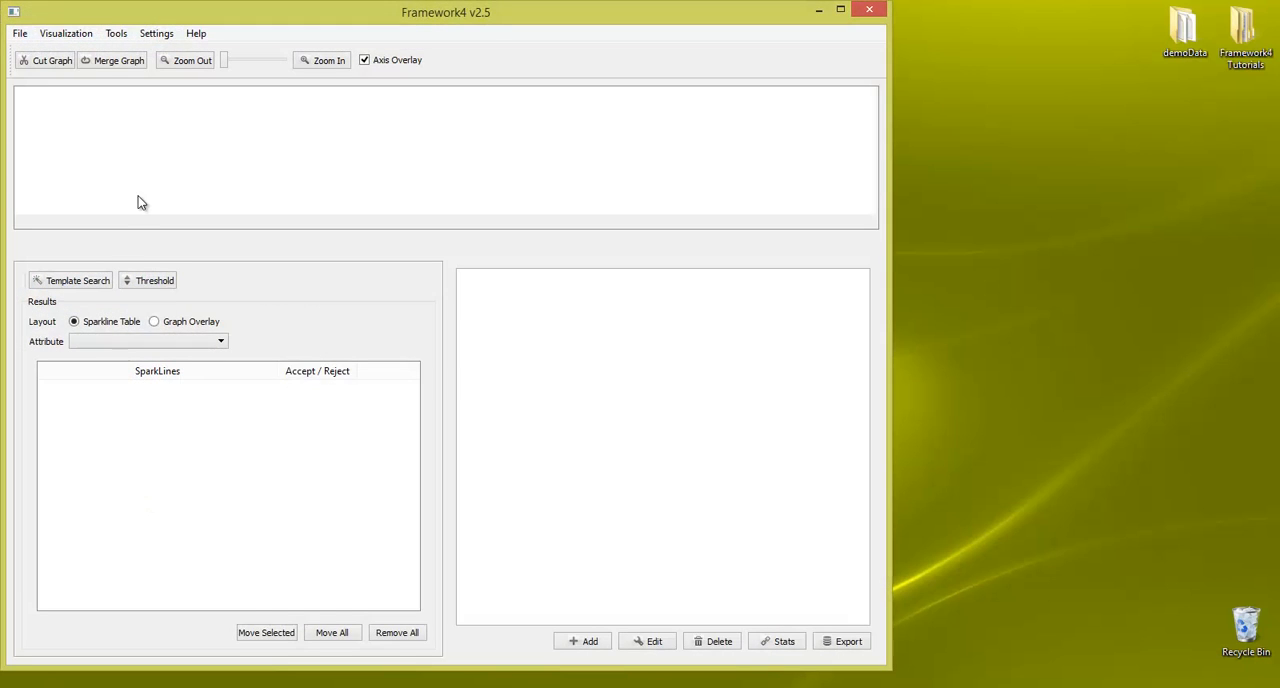
pyautogui.click(20, 33)
pyautogui.click(68, 56)
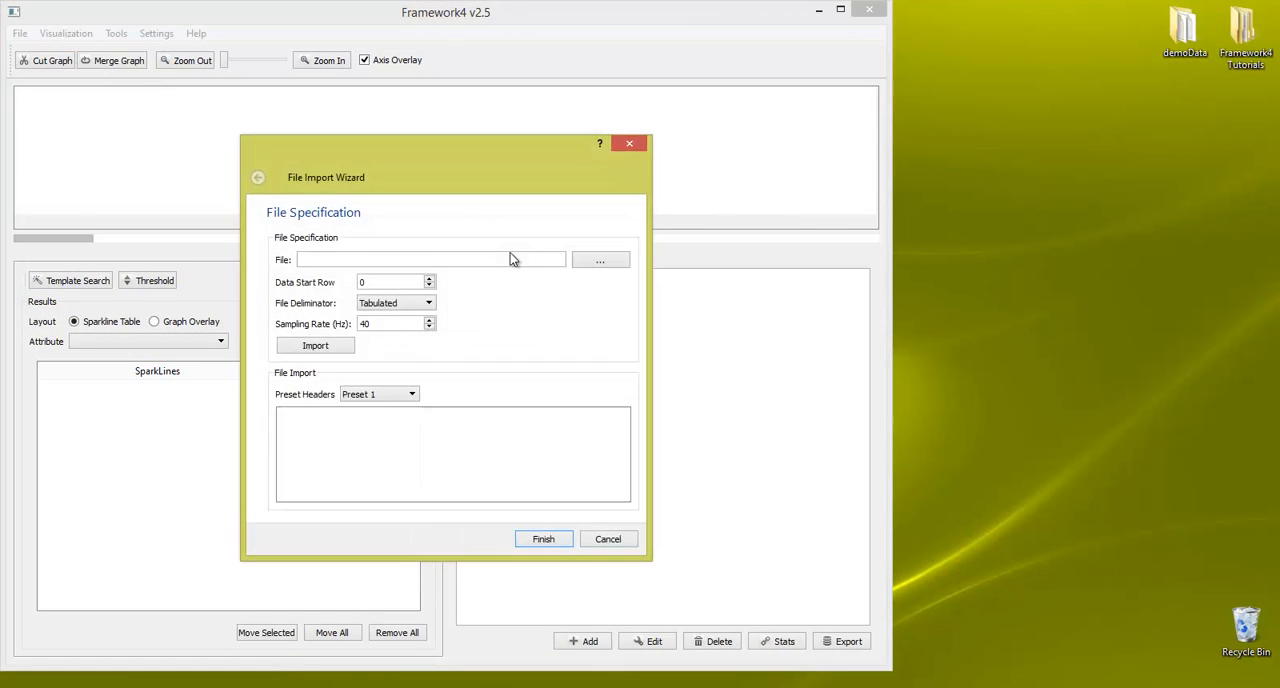
pyautogui.click(608, 260)
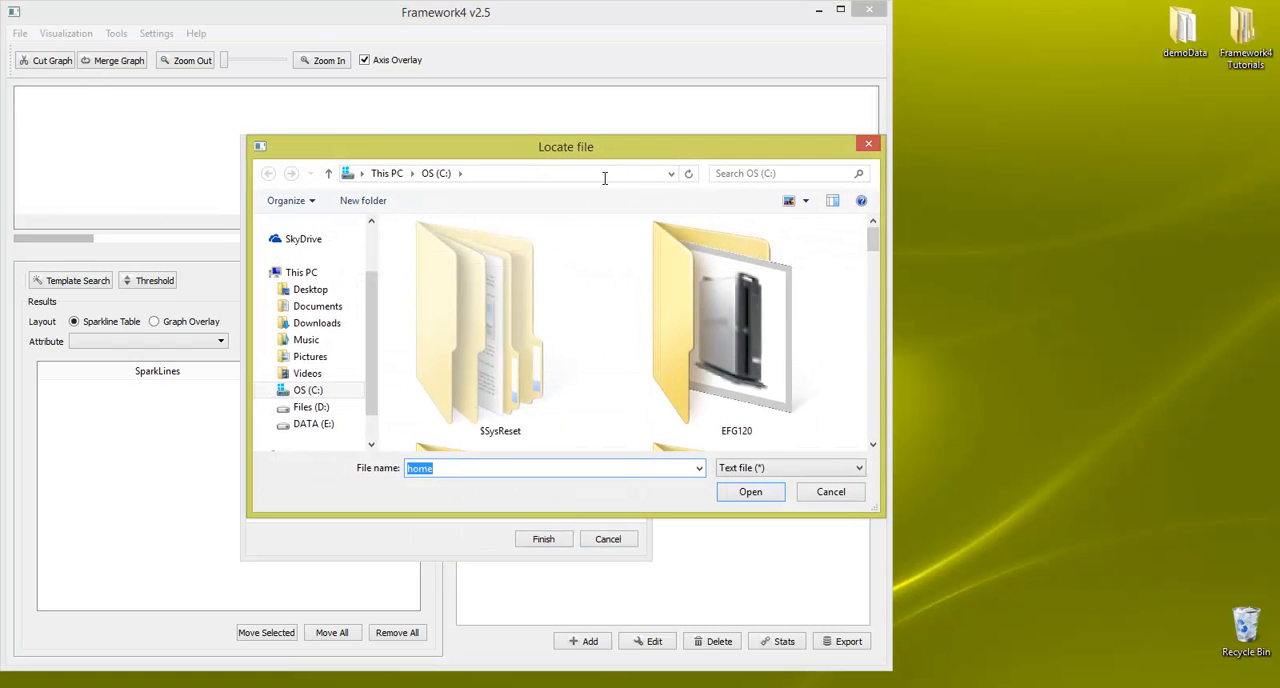
pyautogui.click(605, 178)
pyautogui.write('C:\\Users\\James\\Desktop\\demoData')
pyautogui.press('Return')
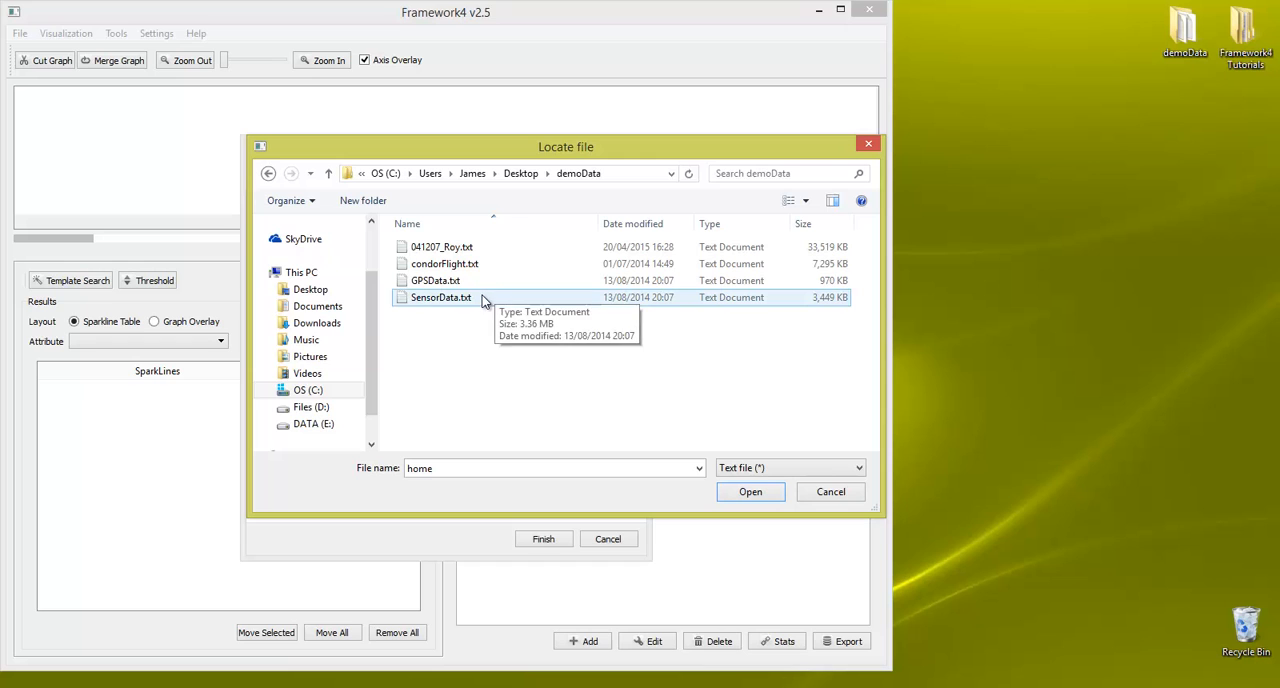
pyautogui.doubleClick(487, 299)
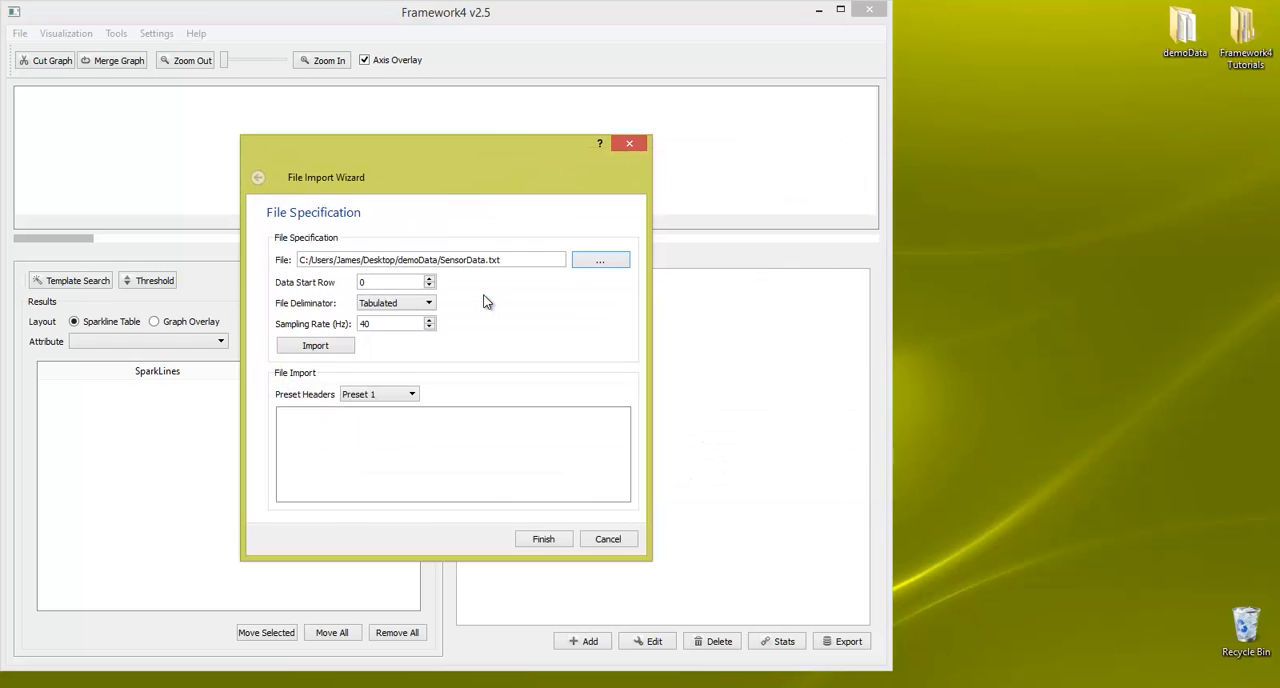
# Step: Import the sensor file with data start row 1 and the Preset 3 headers, and finish the import wizard
pyautogui.click(430, 286)
pyautogui.click(429, 280)
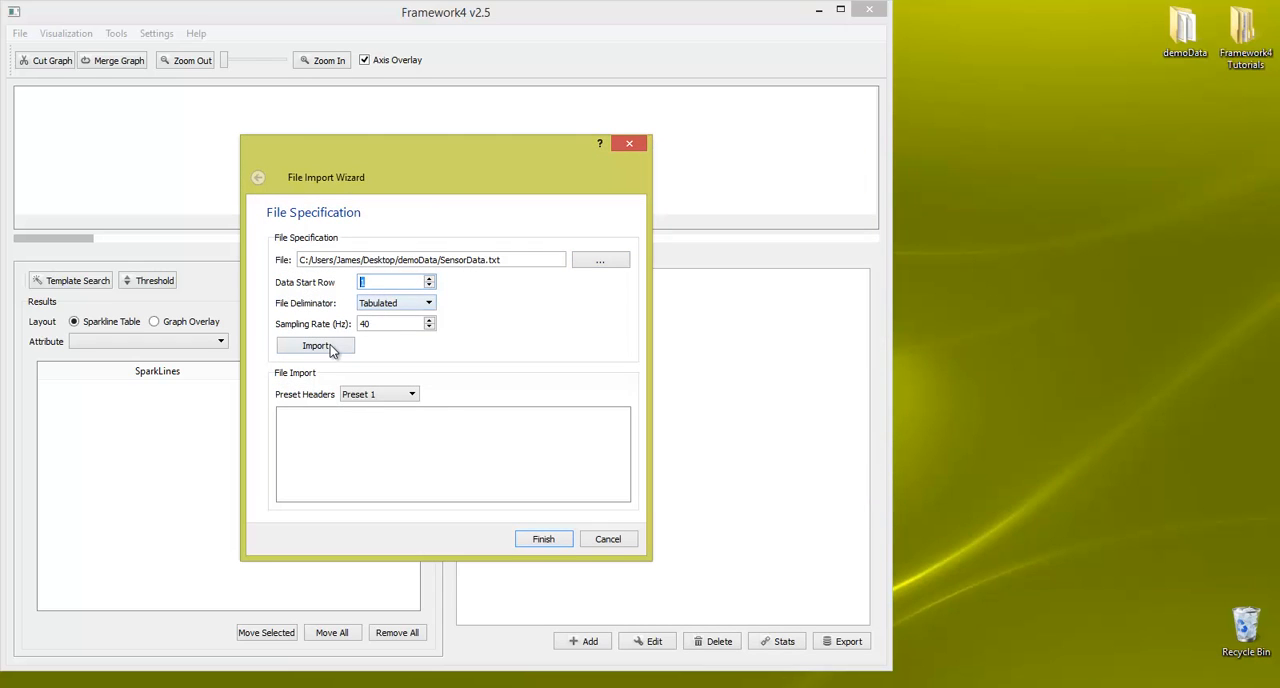
pyautogui.click(335, 345)
pyautogui.click(408, 394)
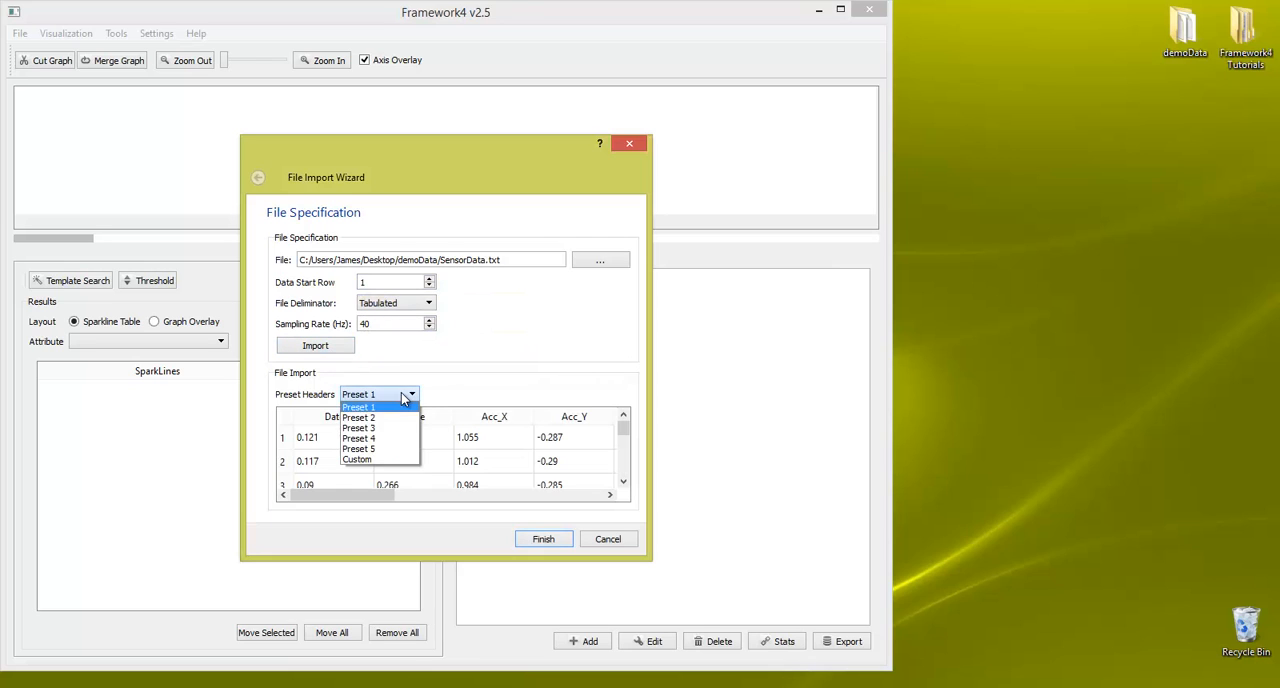
pyautogui.click(400, 412)
pyautogui.scroll(-1, 405, 398)
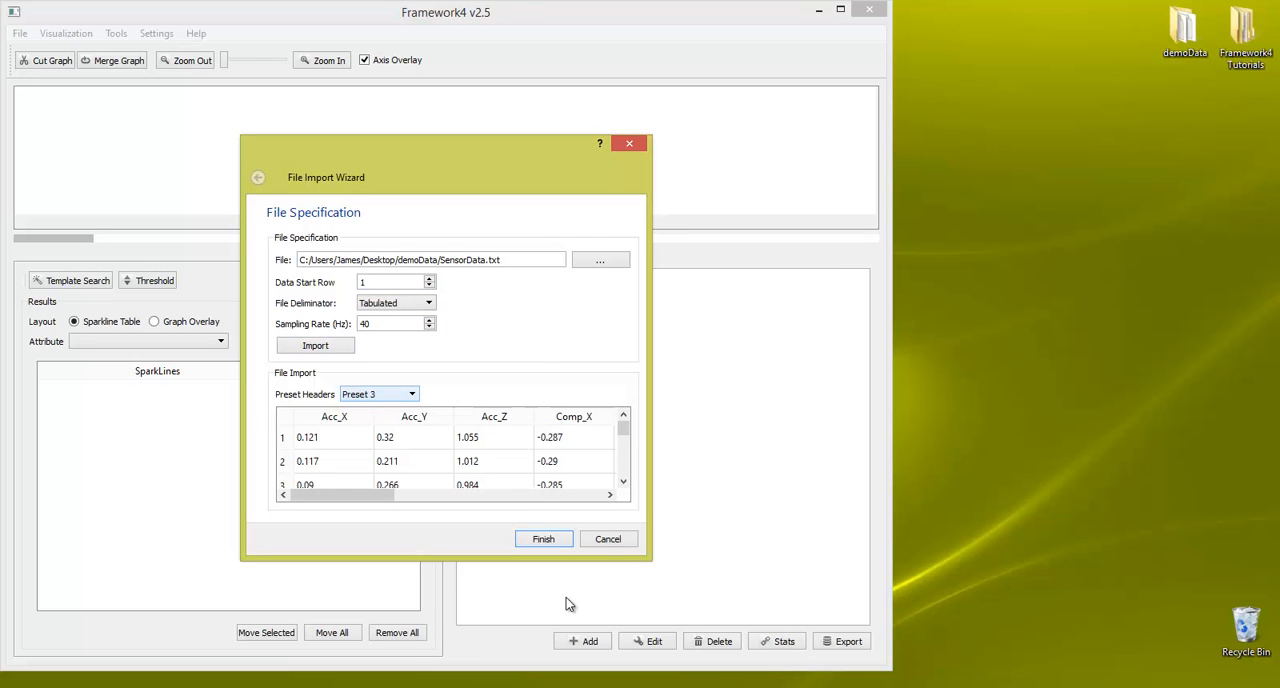
pyautogui.click(530, 538)
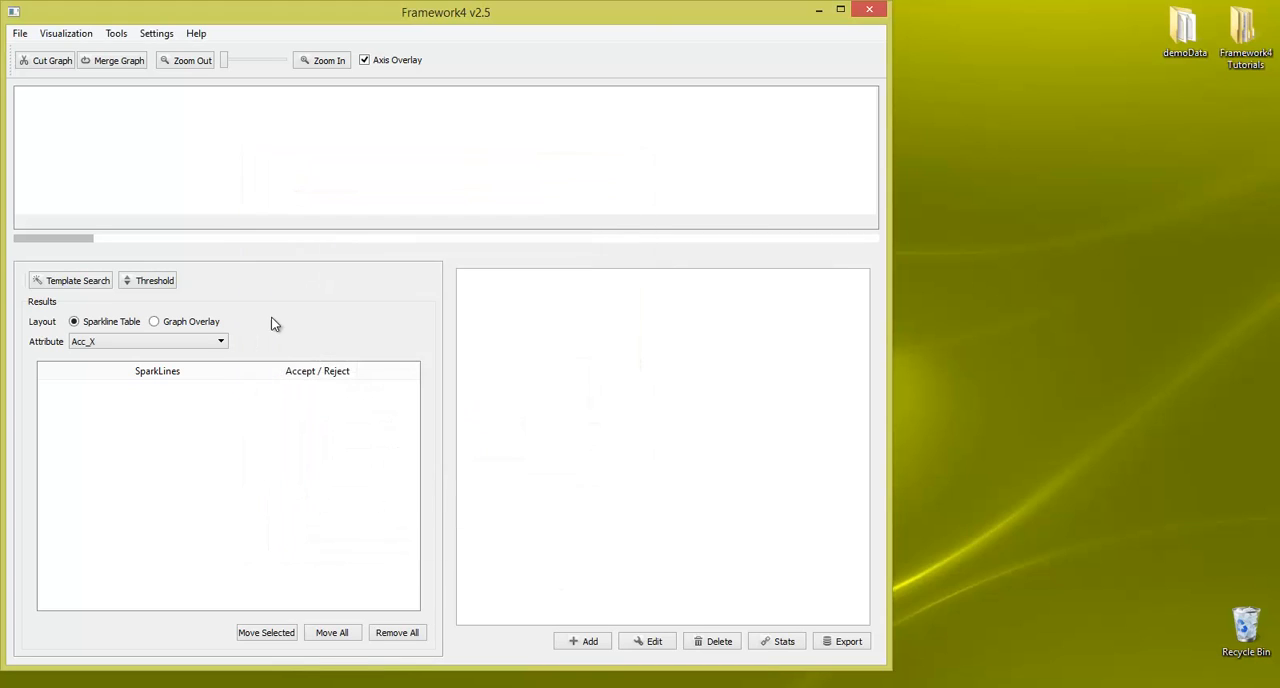
# Step: Plot the Acc_X attribute and enlarge the graph area vertically
pyautogui.click(96, 35)
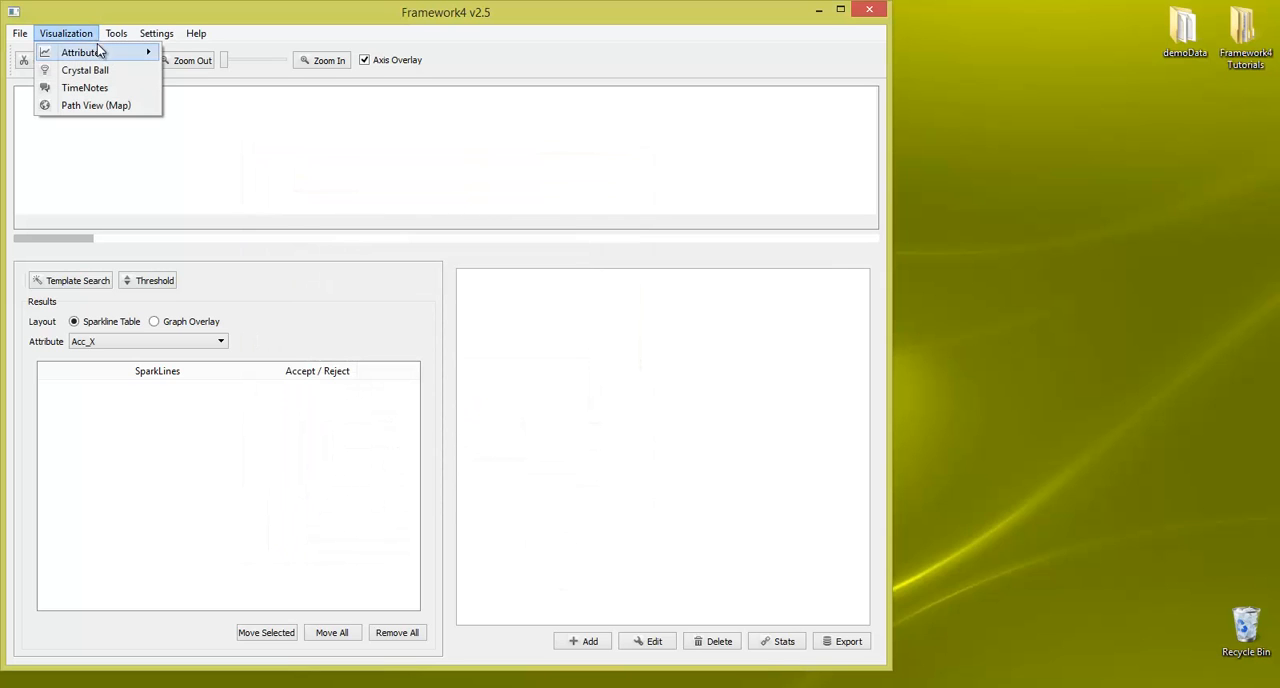
pyautogui.moveTo(106, 53)
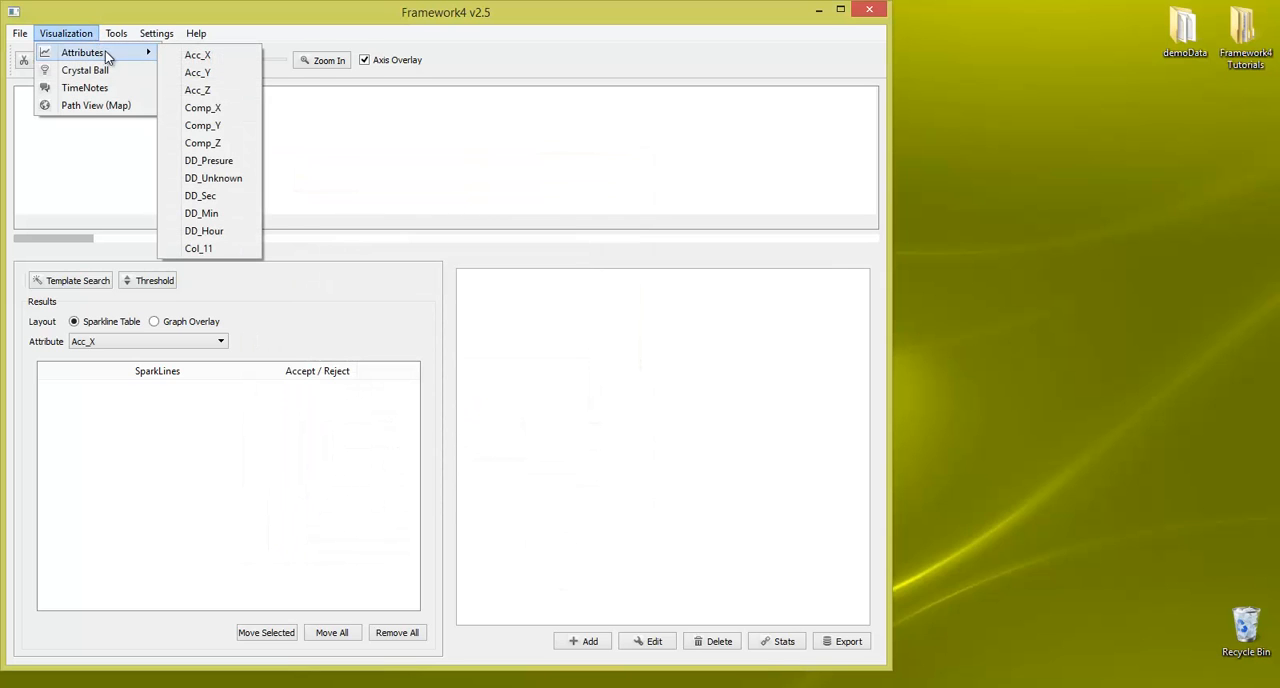
pyautogui.click(220, 56)
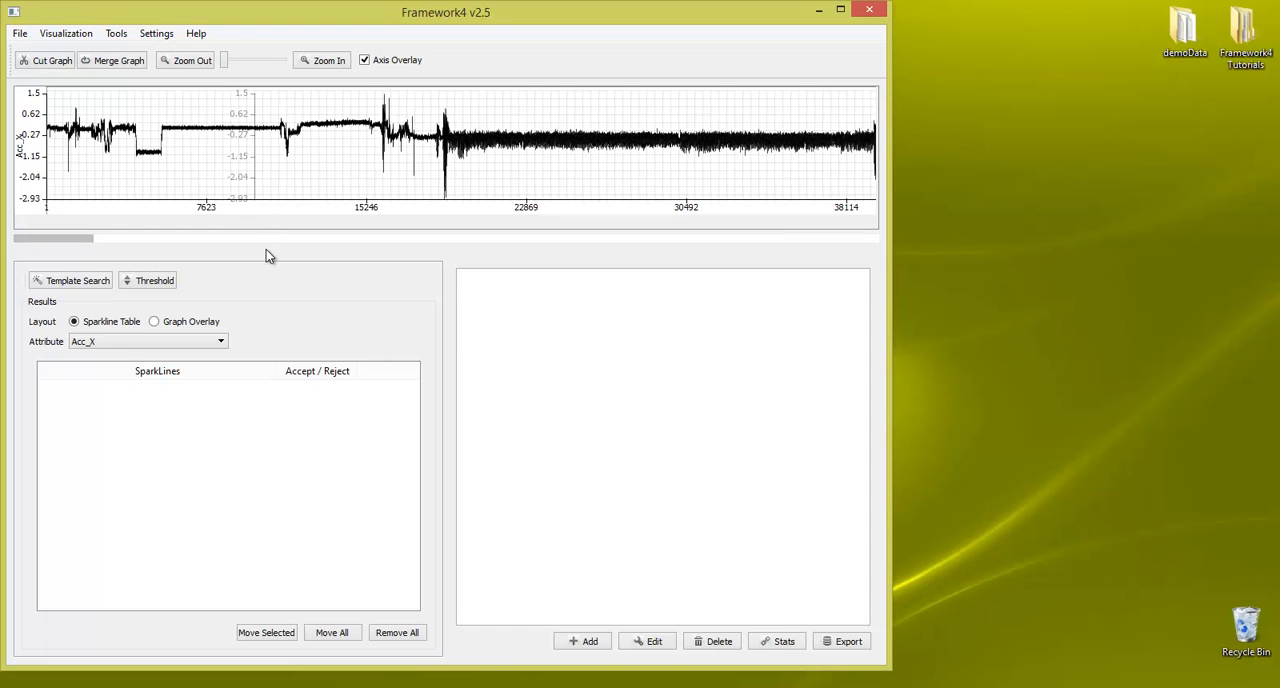
pyautogui.moveTo(268, 251); pyautogui.dragTo(276, 370)
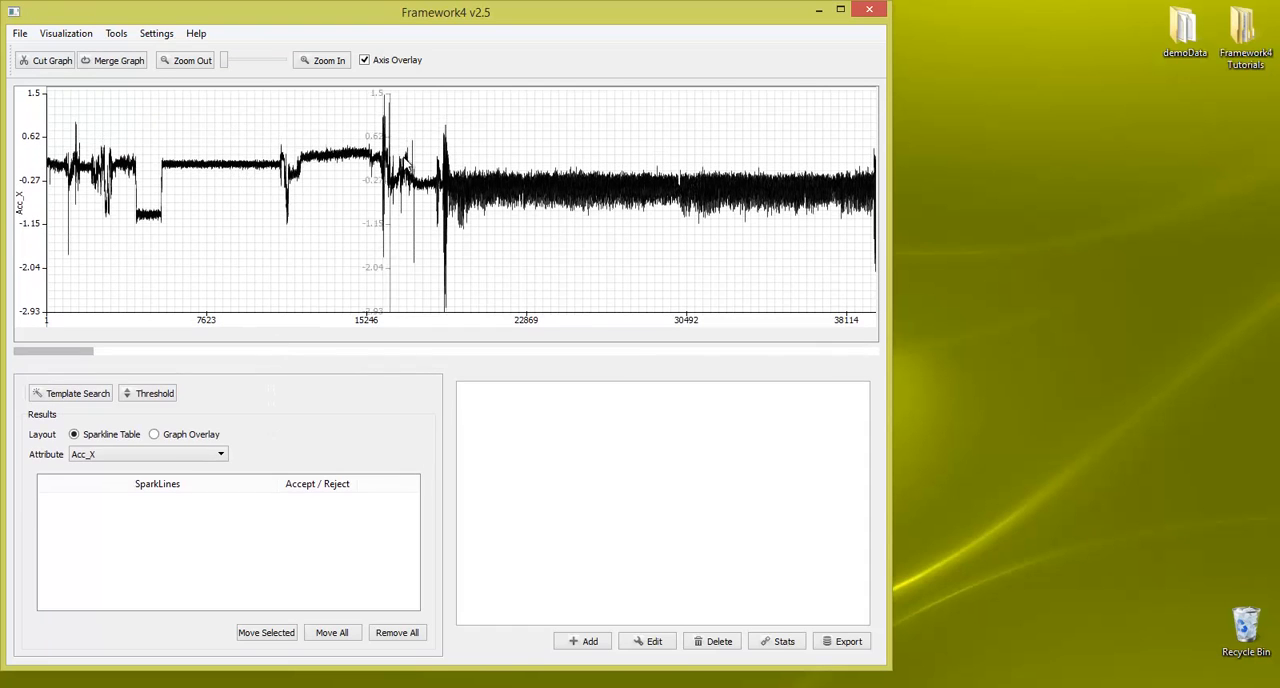
# Step: Add the Acc_Y attribute graph below Acc_X and remove it again
pyautogui.click(65, 33)
pyautogui.moveTo(100, 52)
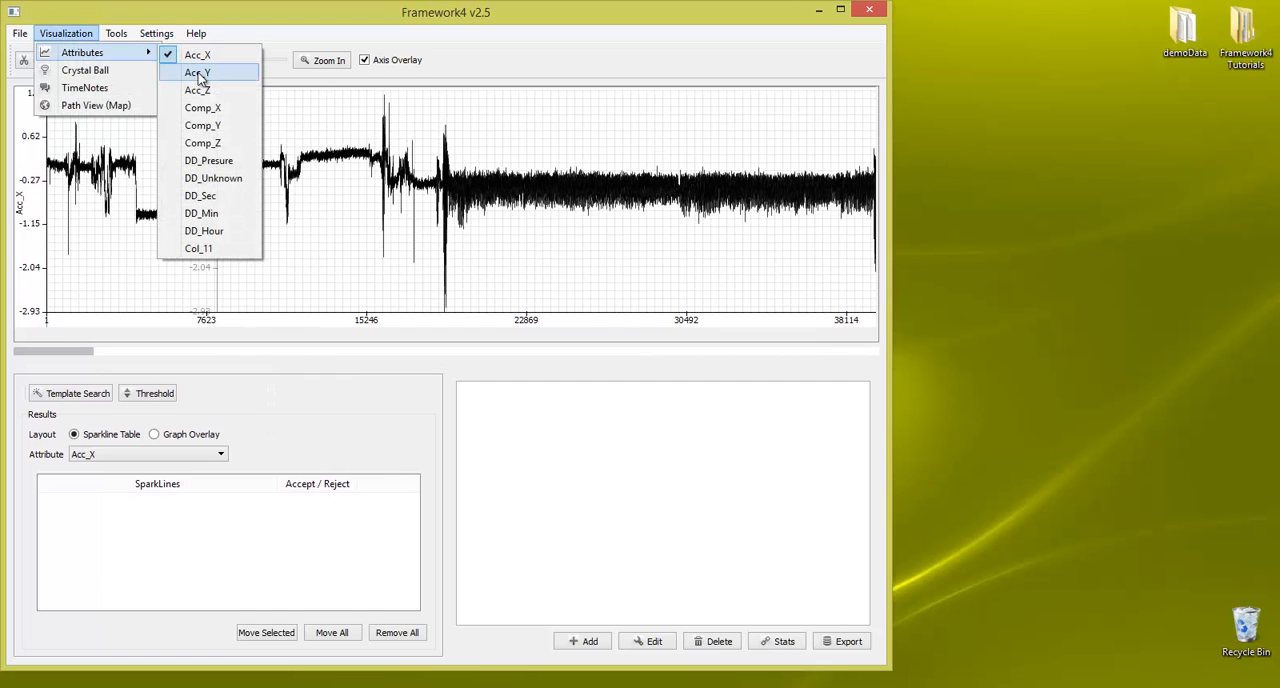
pyautogui.click(200, 75)
pyautogui.click(89, 36)
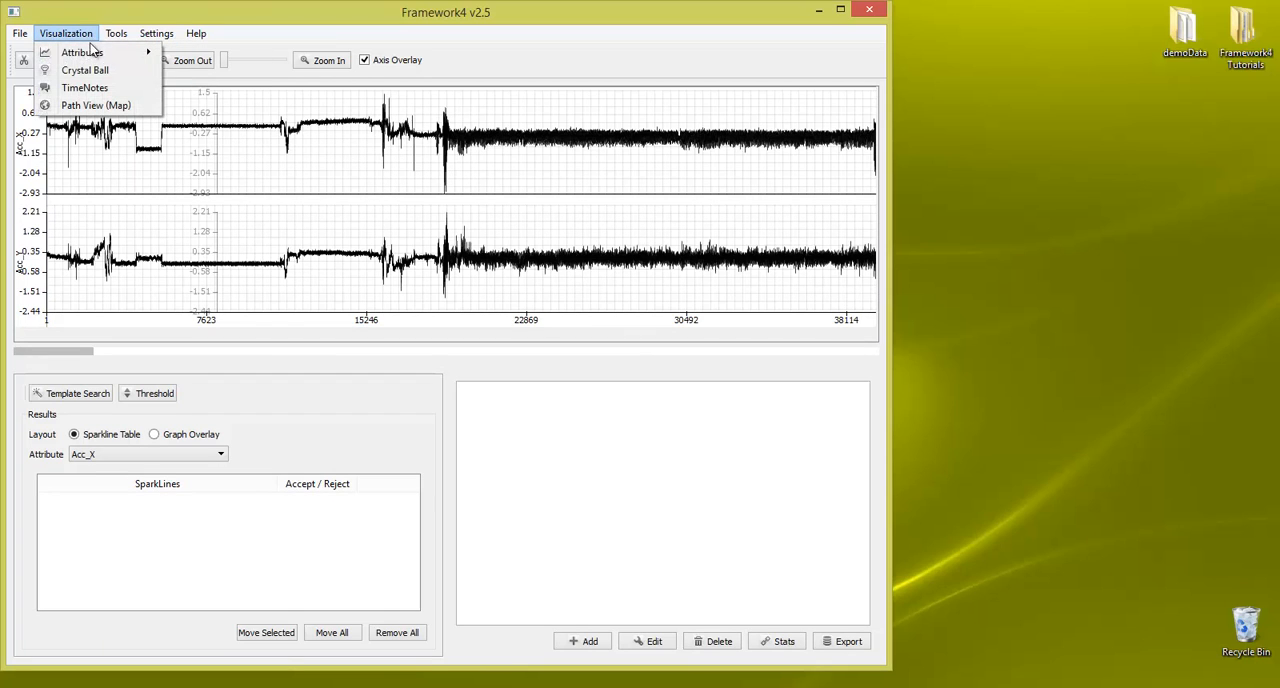
pyautogui.click(200, 75)
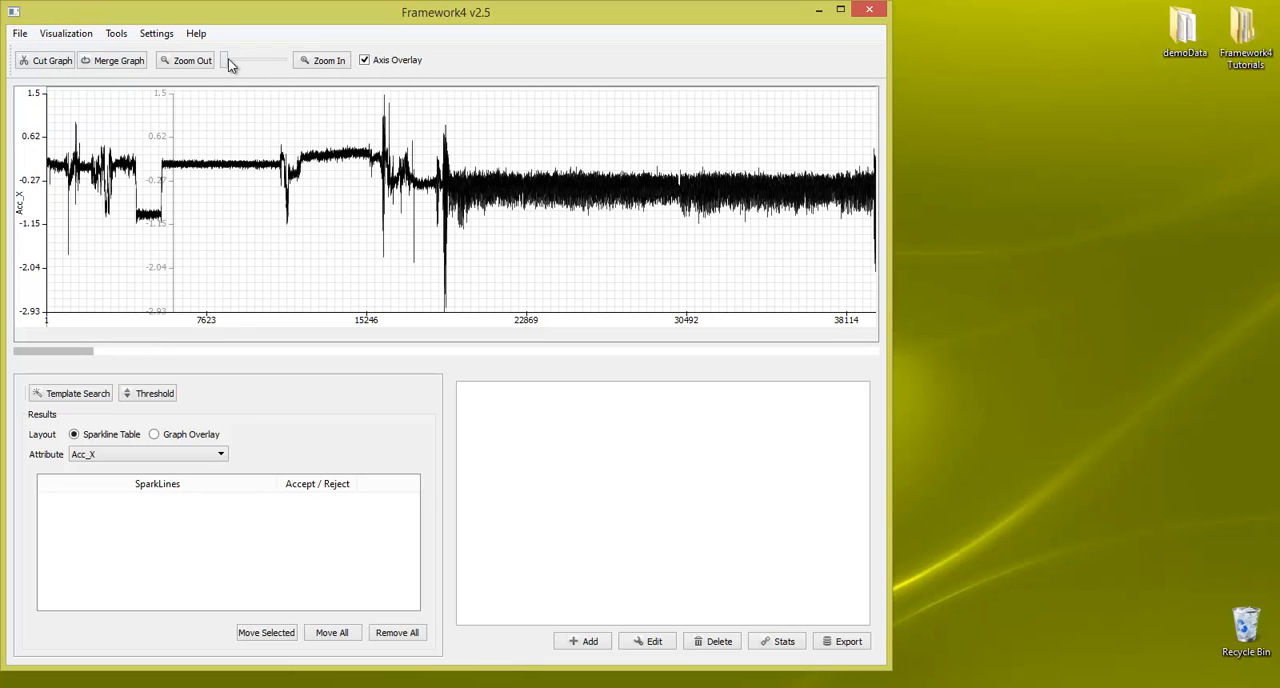
# Step: Turn off the axis overlay on the Acc_X graph
pyautogui.click(322, 61)
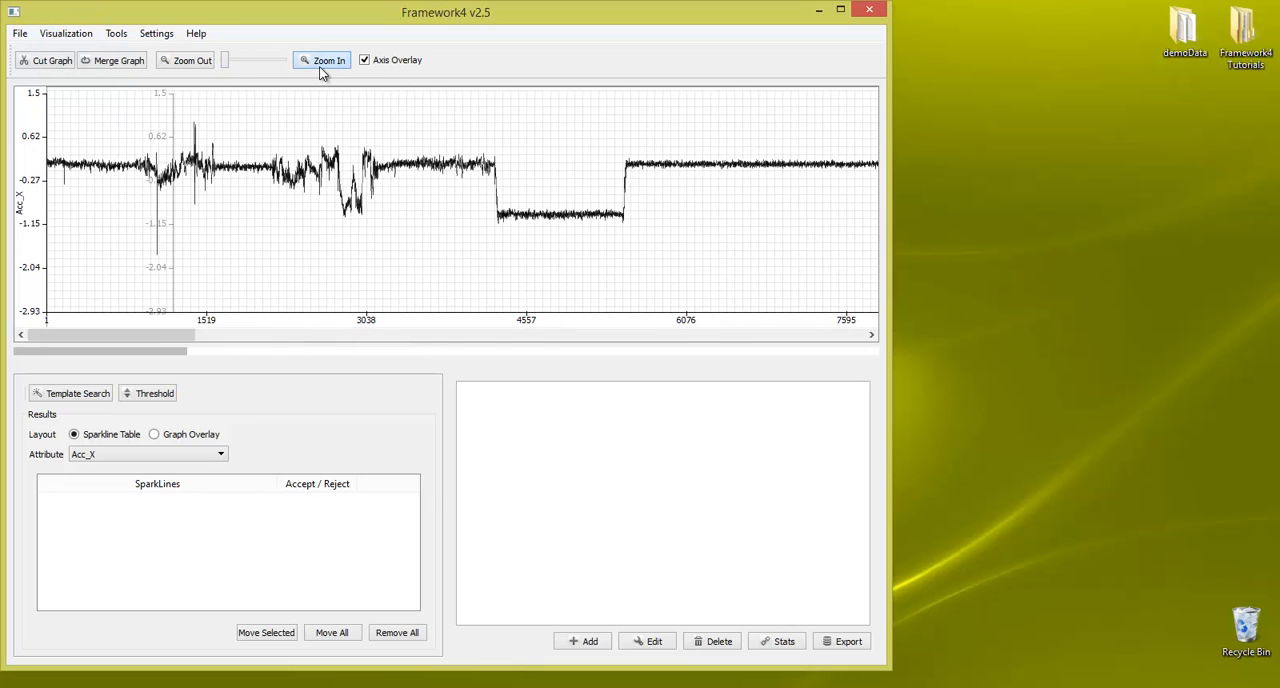
pyautogui.click(164, 66)
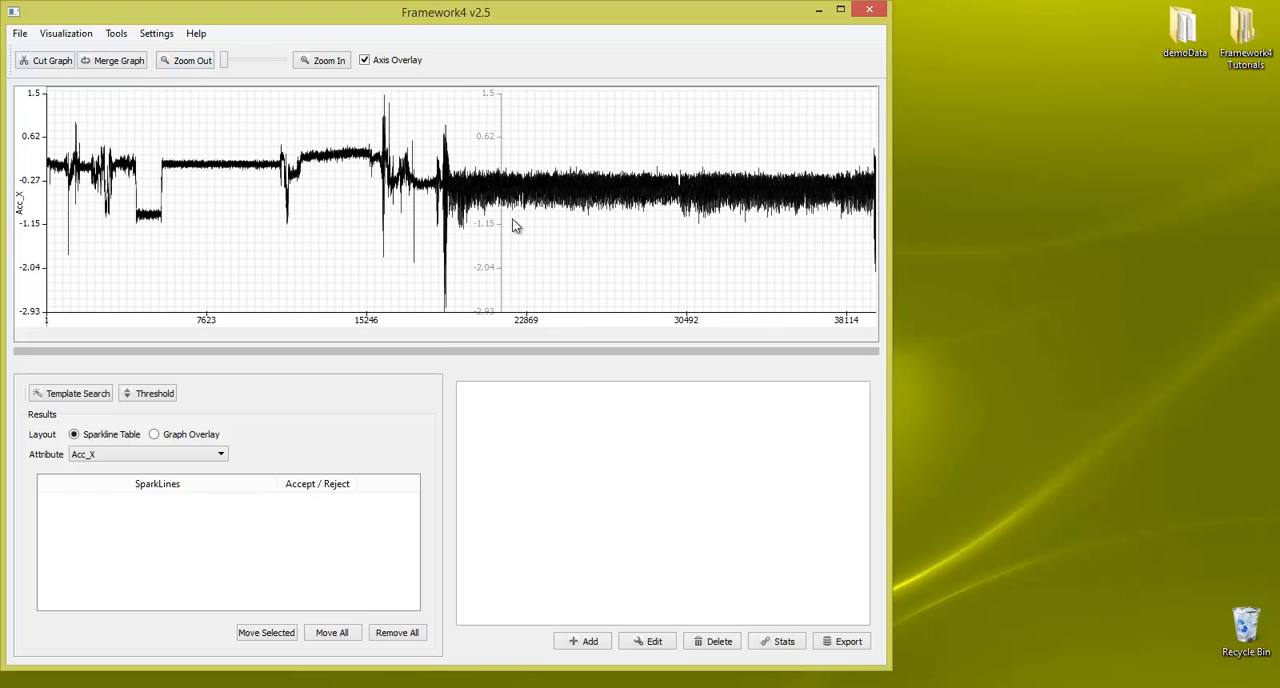
pyautogui.click(381, 62)
pyautogui.click(381, 62)
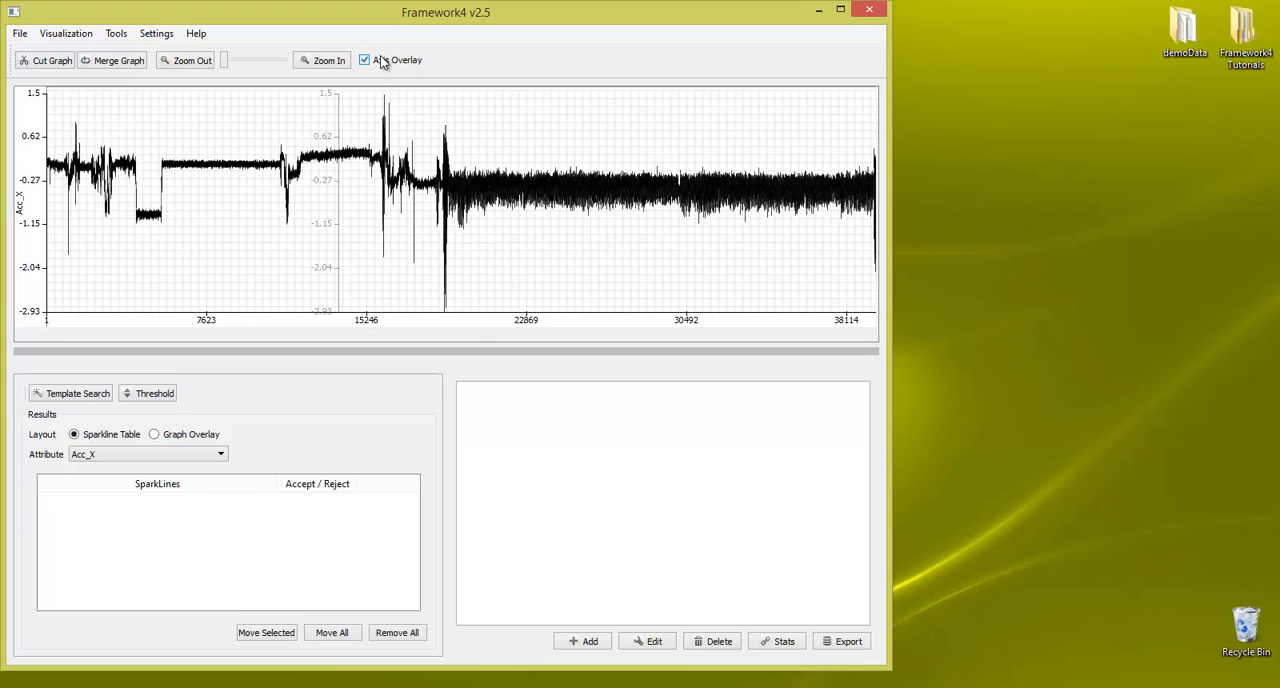
pyautogui.click(381, 62)
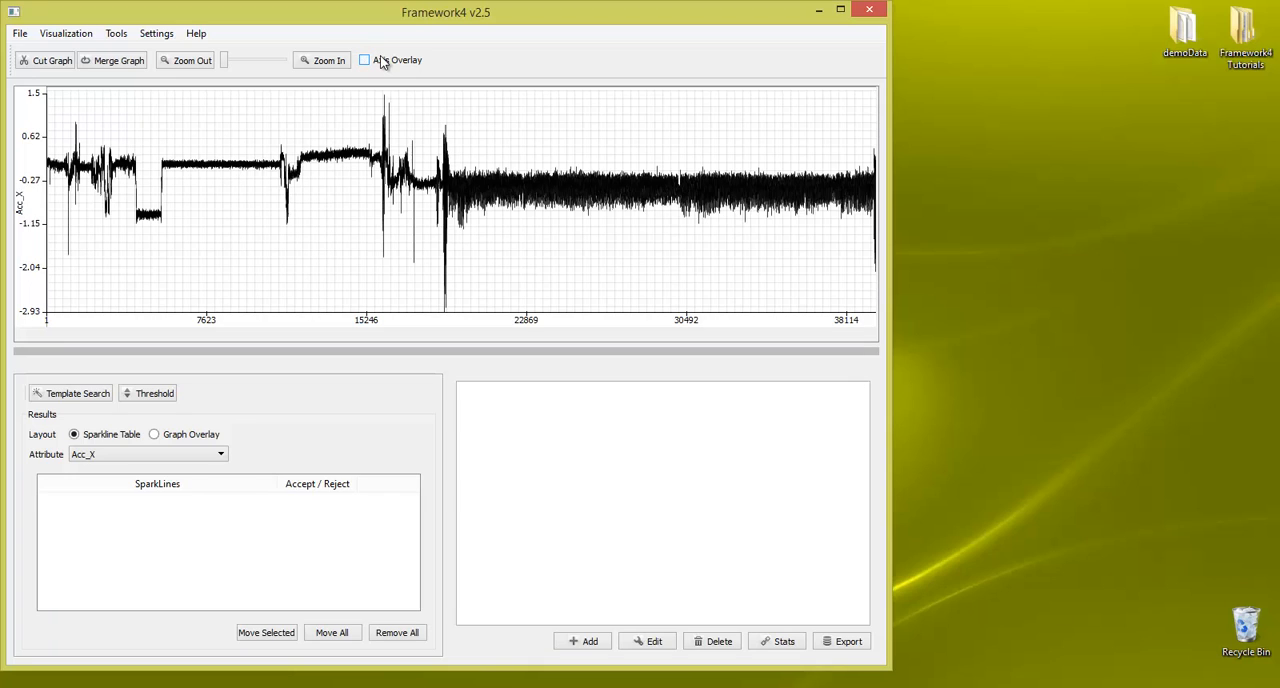
# Step: Derive static and dynamic acceleration from Acc_X, Acc_Y and Acc_Z as the X, Y and Z inputs, with a window size of 80
pyautogui.click(116, 34)
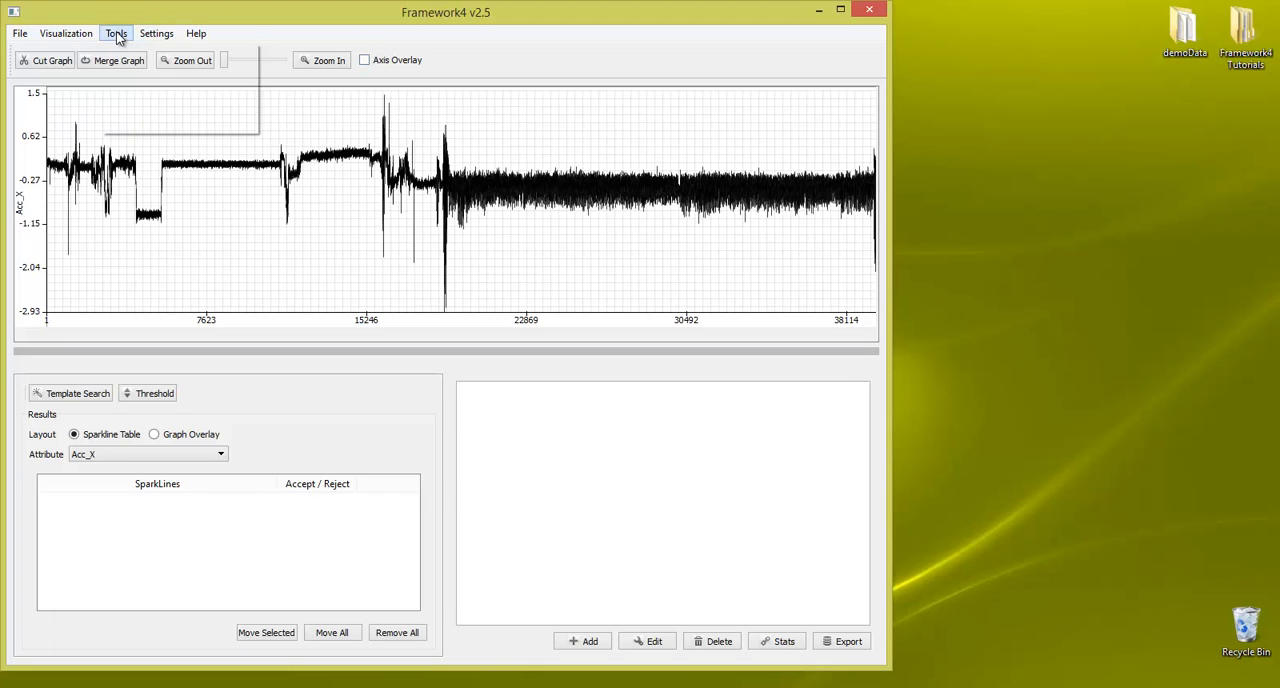
pyautogui.moveTo(160, 54)
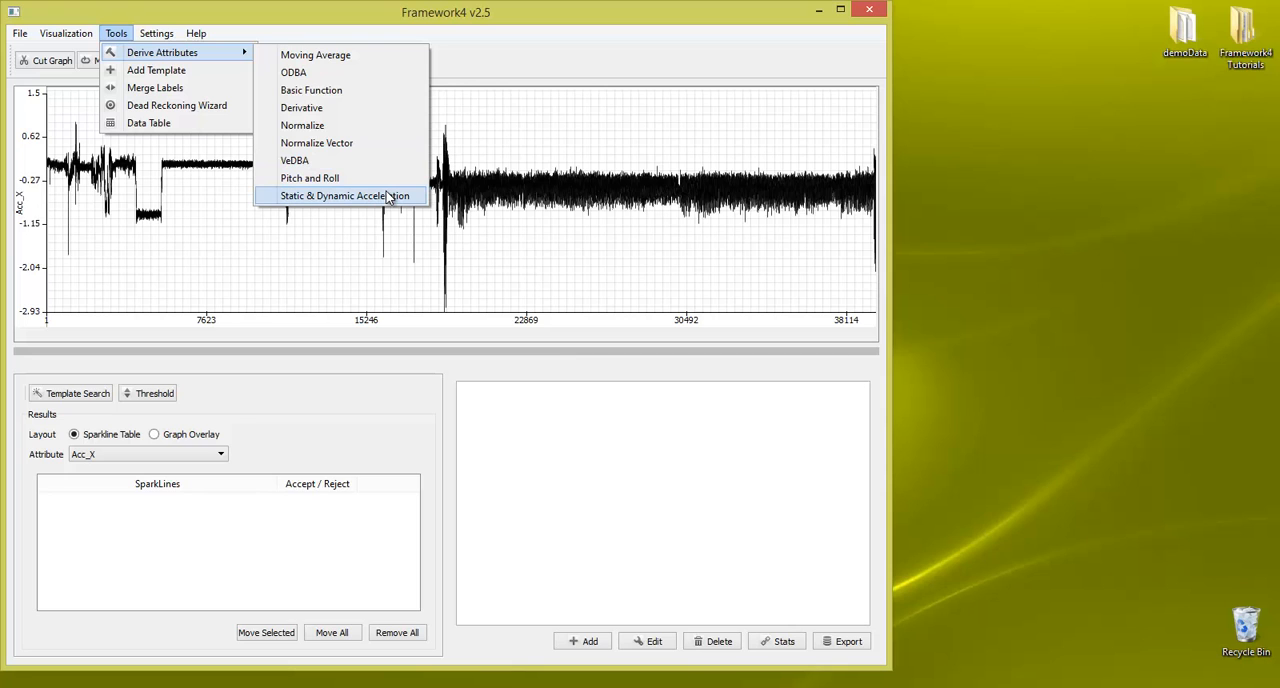
pyautogui.click(390, 196)
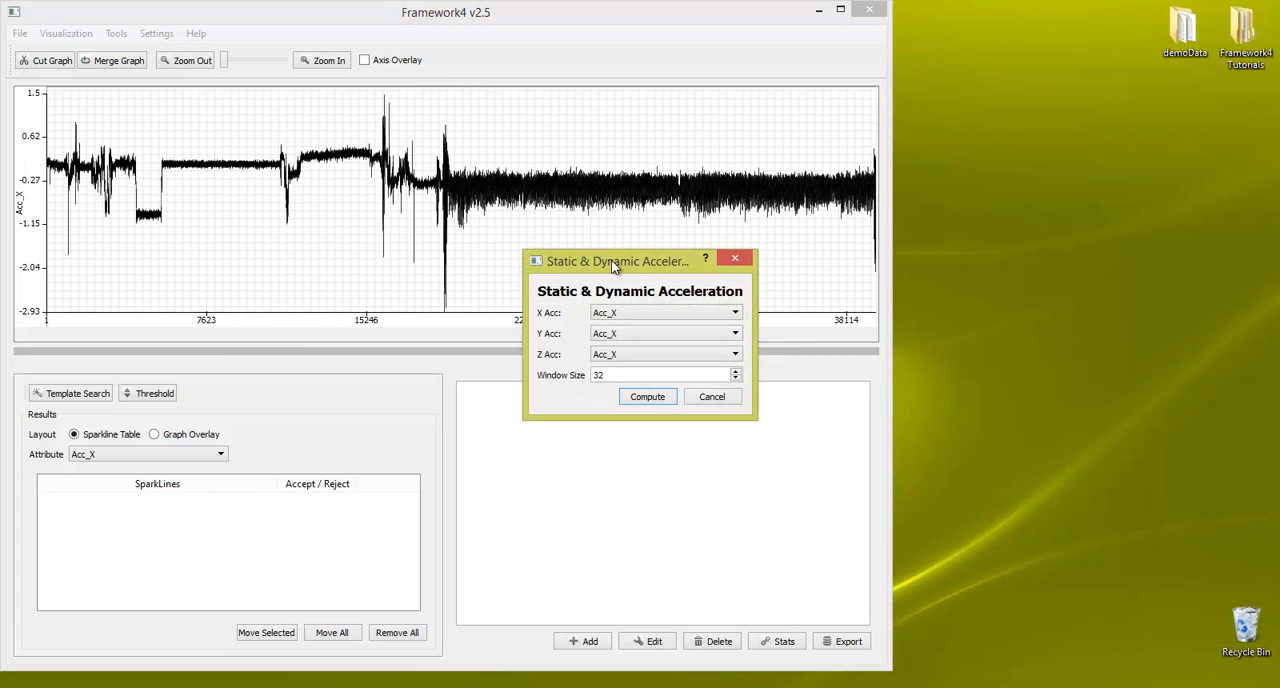
pyautogui.moveTo(610, 259); pyautogui.dragTo(385, 132)
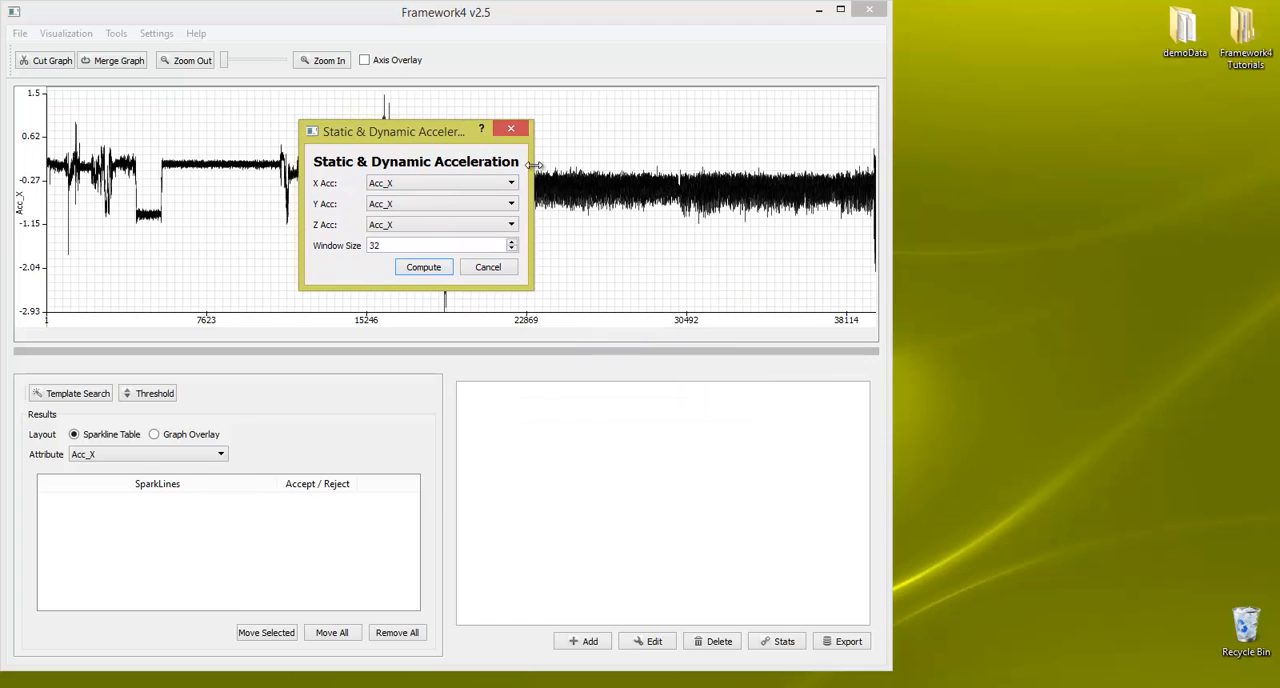
pyautogui.moveTo(531, 176); pyautogui.dragTo(603, 177)
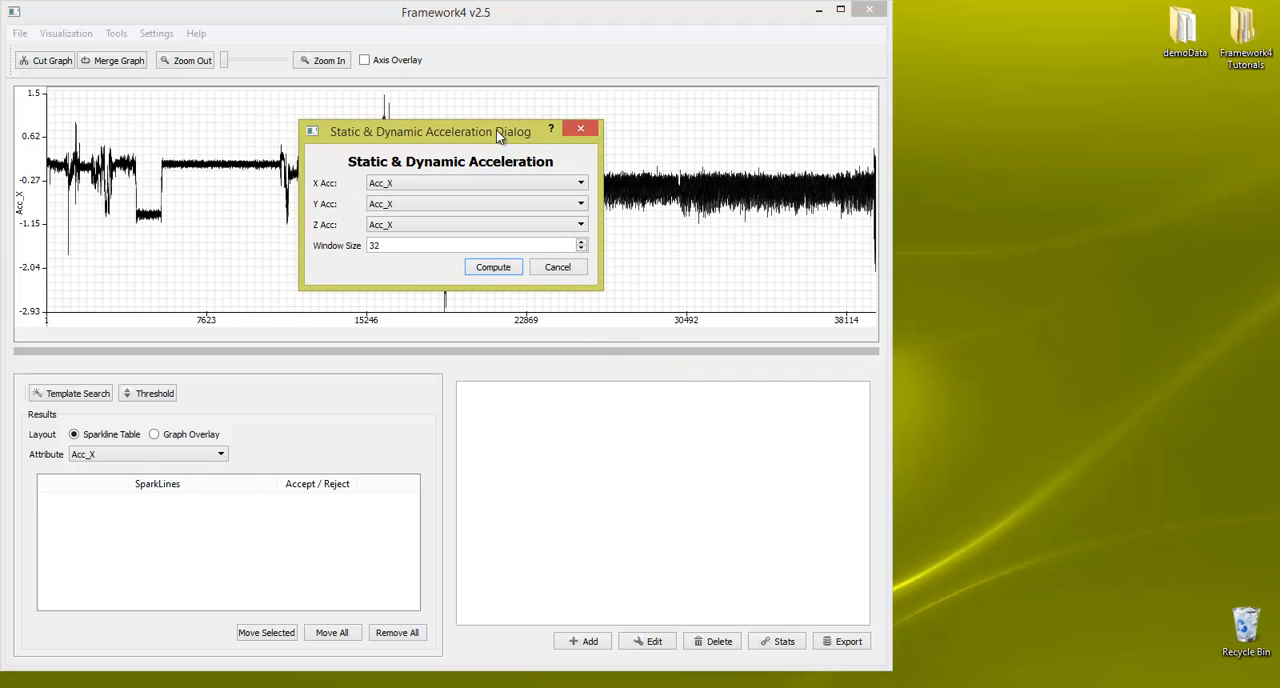
pyautogui.moveTo(469, 135); pyautogui.dragTo(437, 140)
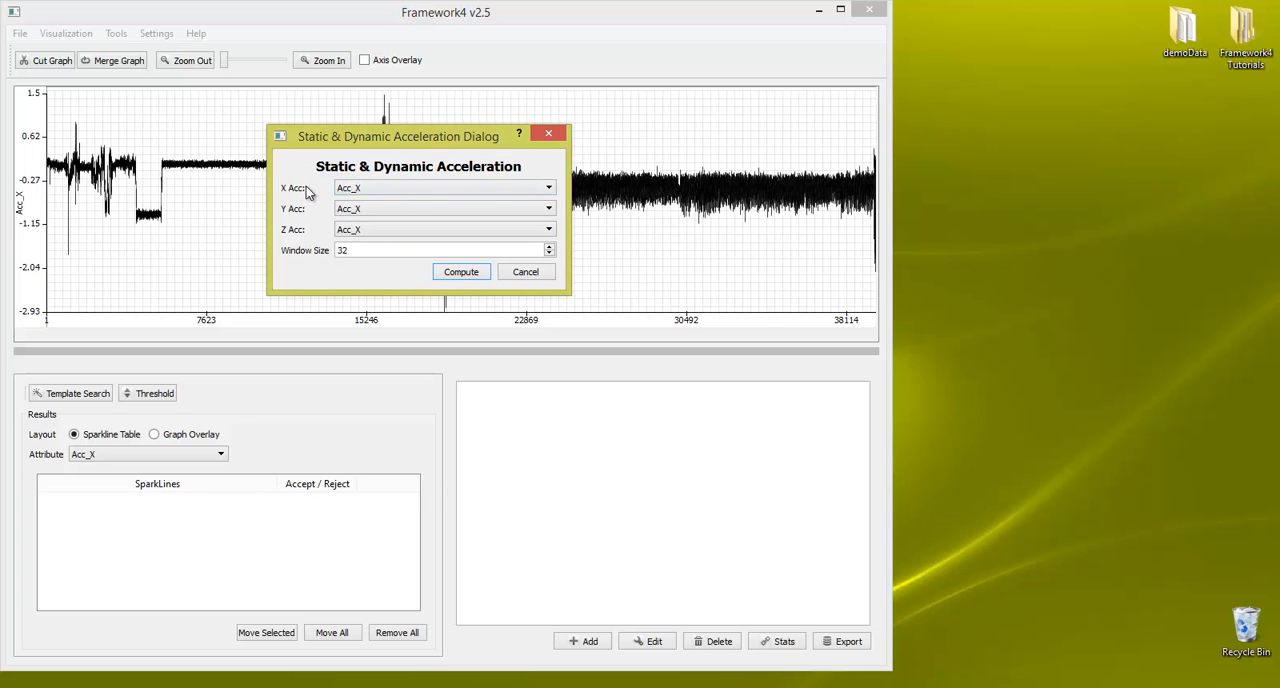
pyautogui.click(377, 205)
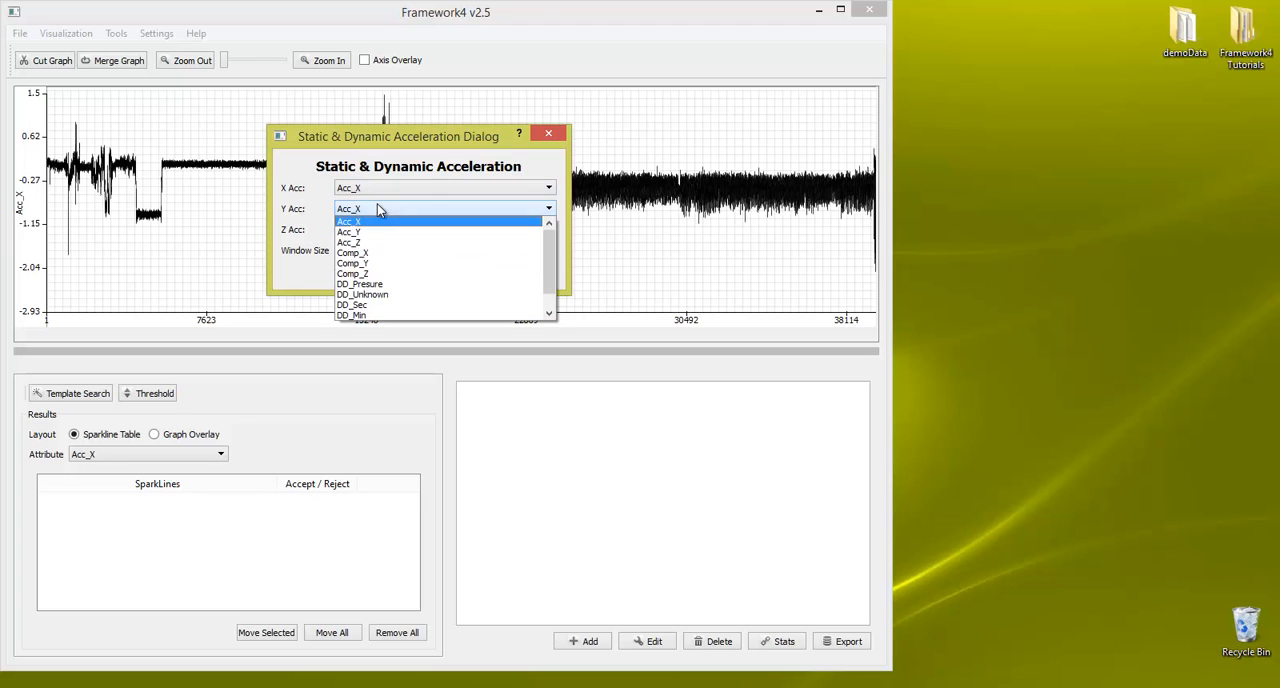
pyautogui.click(380, 230)
pyautogui.click(392, 231)
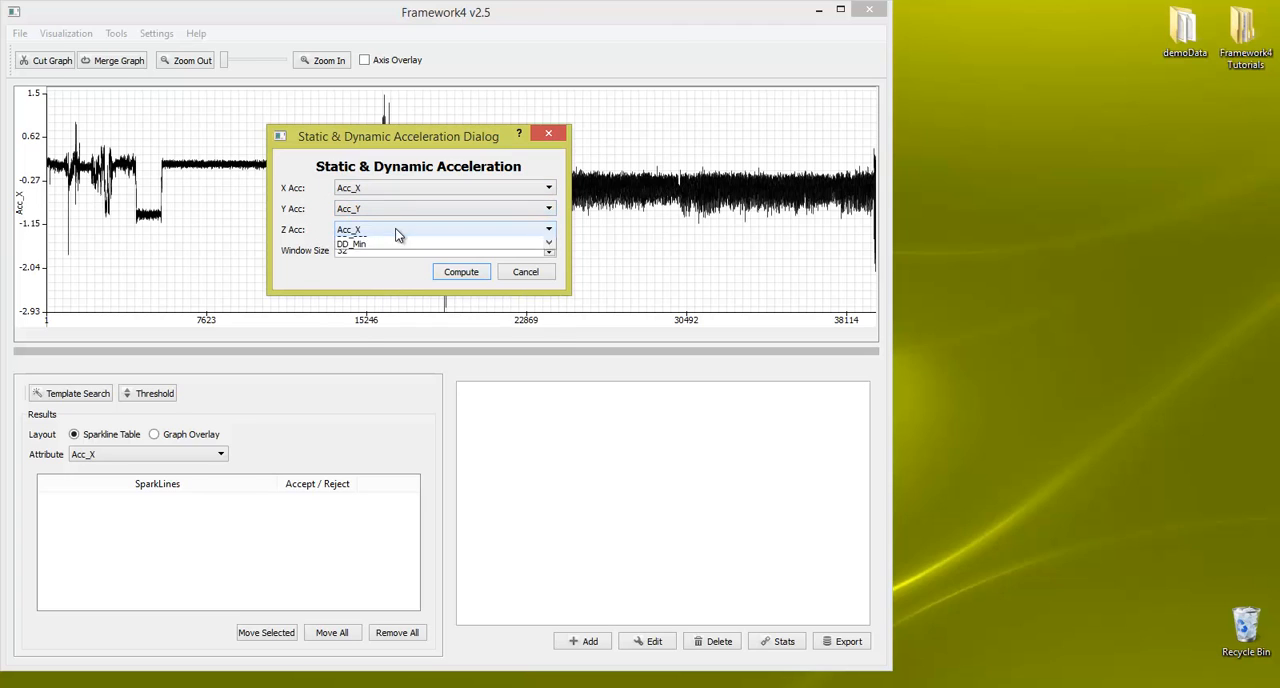
pyautogui.click(402, 264)
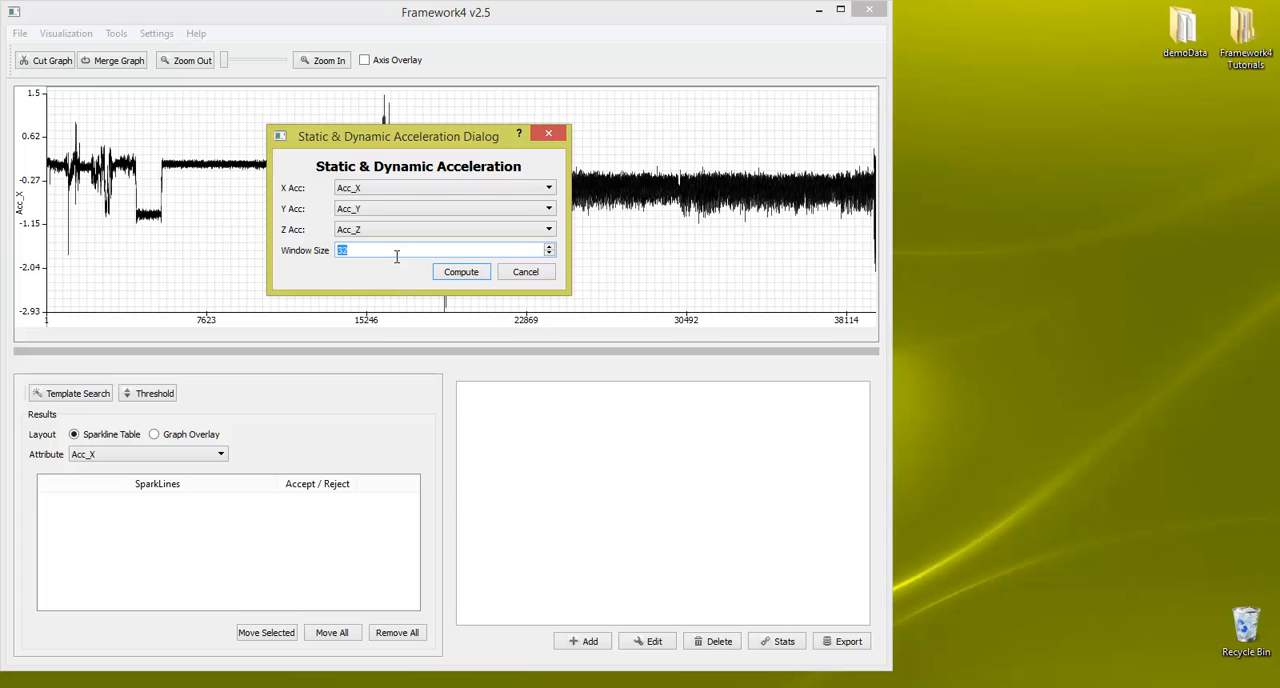
pyautogui.write('80')
pyautogui.click(461, 272)
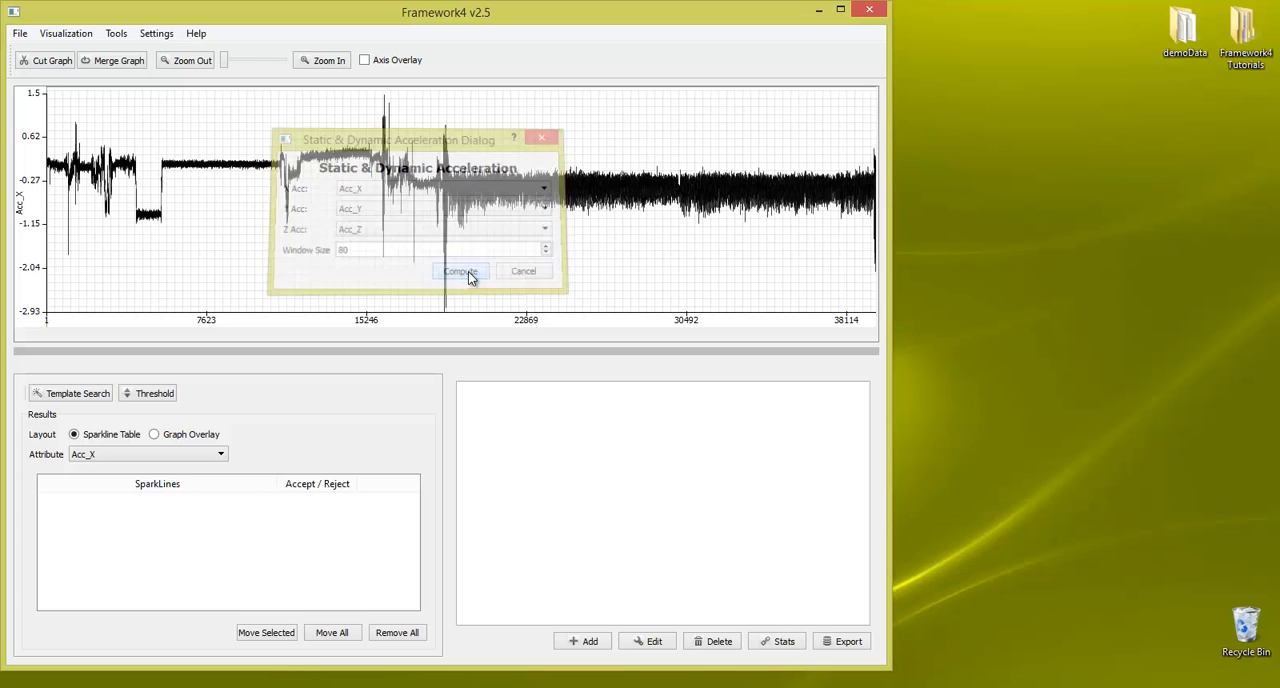
# Step: Plot the derived Static X Acc and Dynamic X Acc attributes beneath the Acc_X graph
pyautogui.click(66, 33)
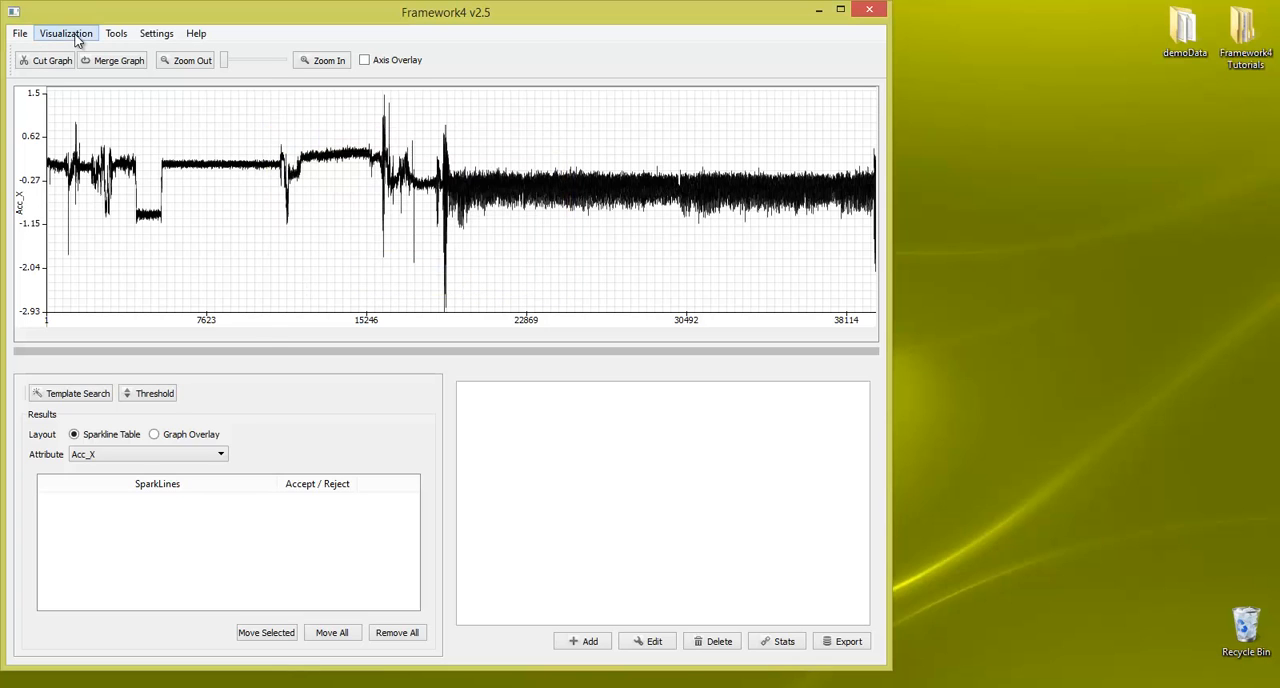
pyautogui.moveTo(84, 55)
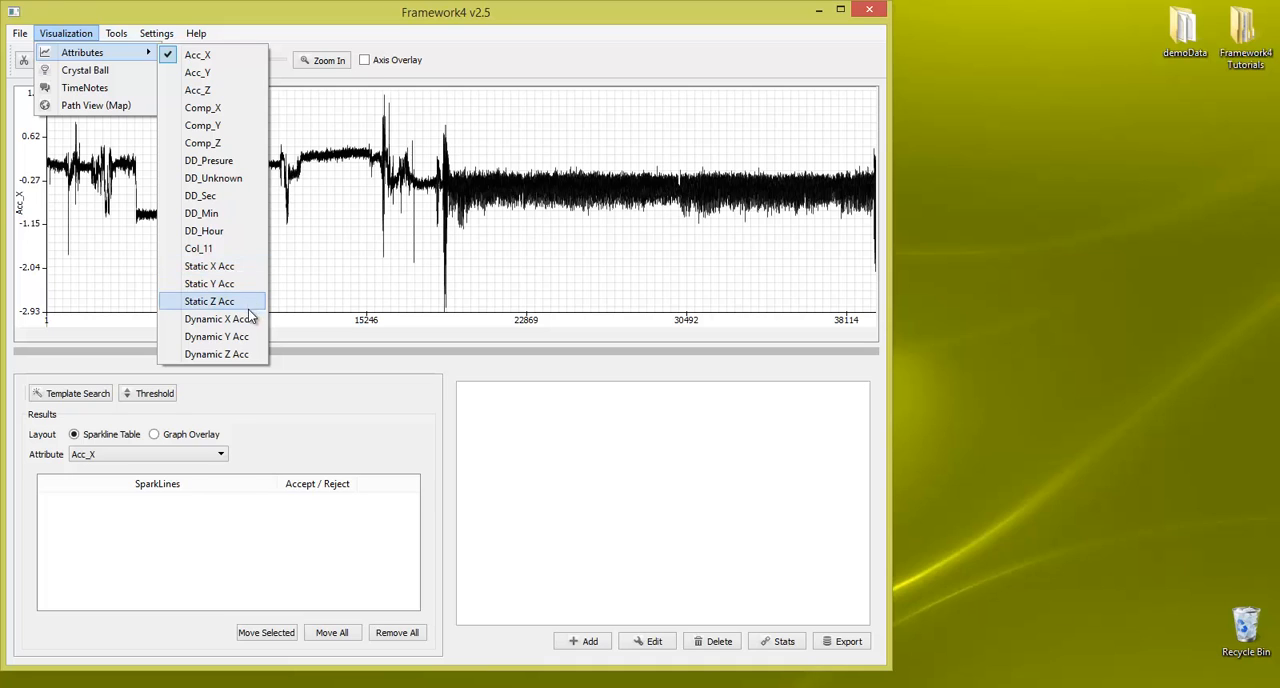
pyautogui.click(241, 266)
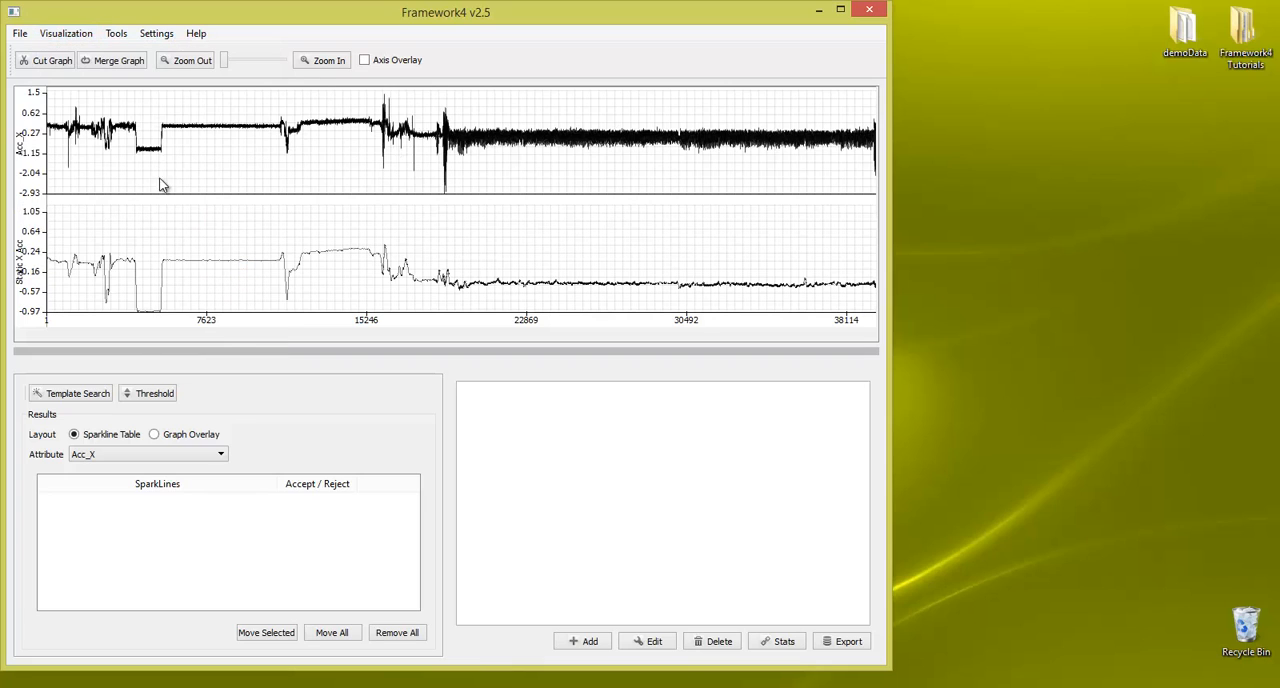
pyautogui.click(89, 38)
pyautogui.moveTo(100, 50)
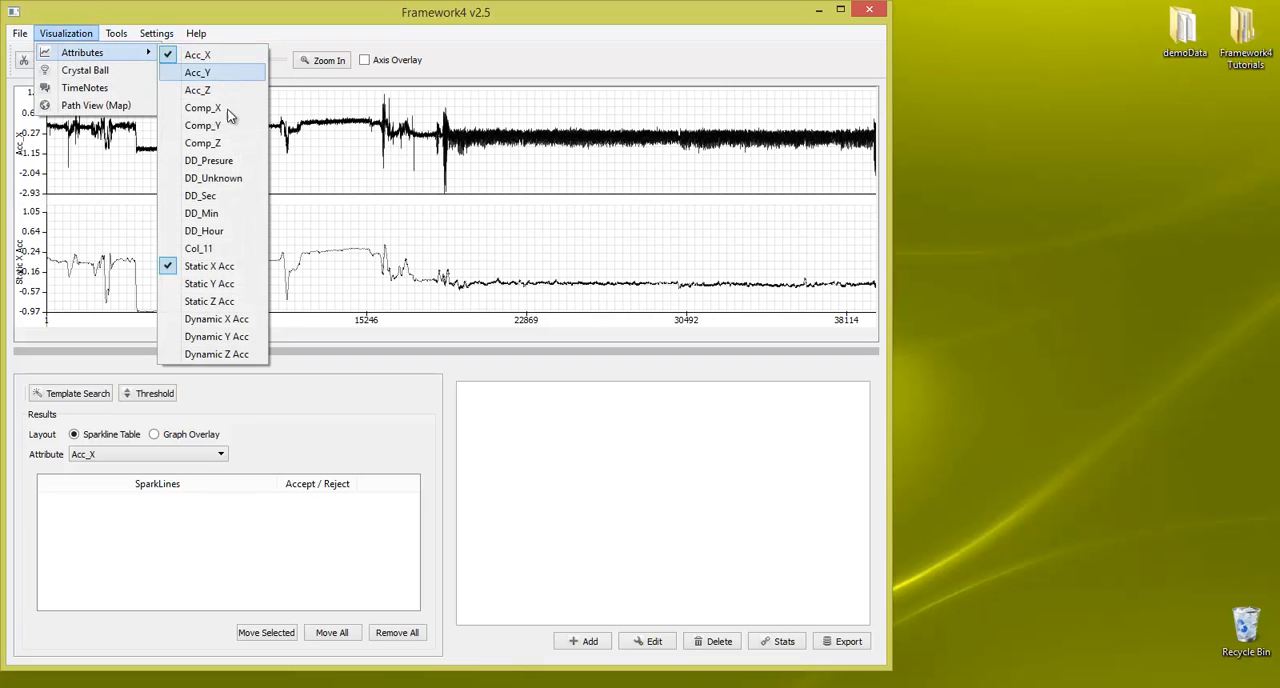
pyautogui.click(222, 330)
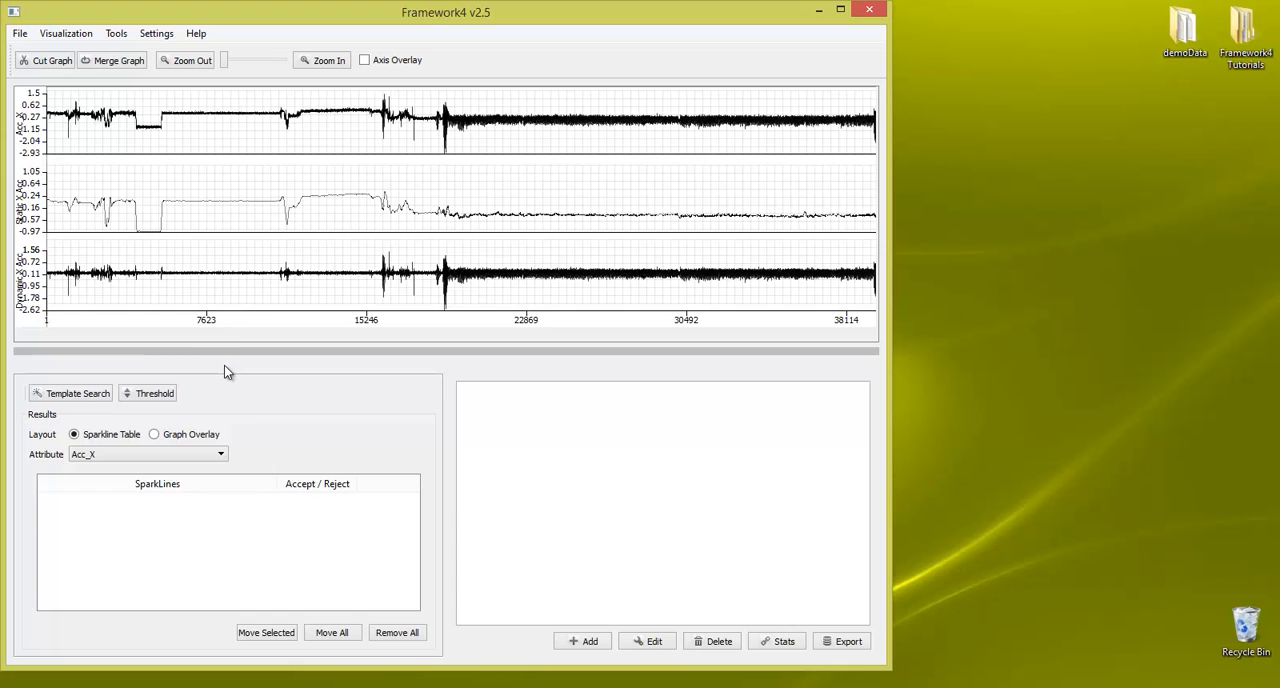
pyautogui.moveTo(224, 366); pyautogui.dragTo(237, 565)
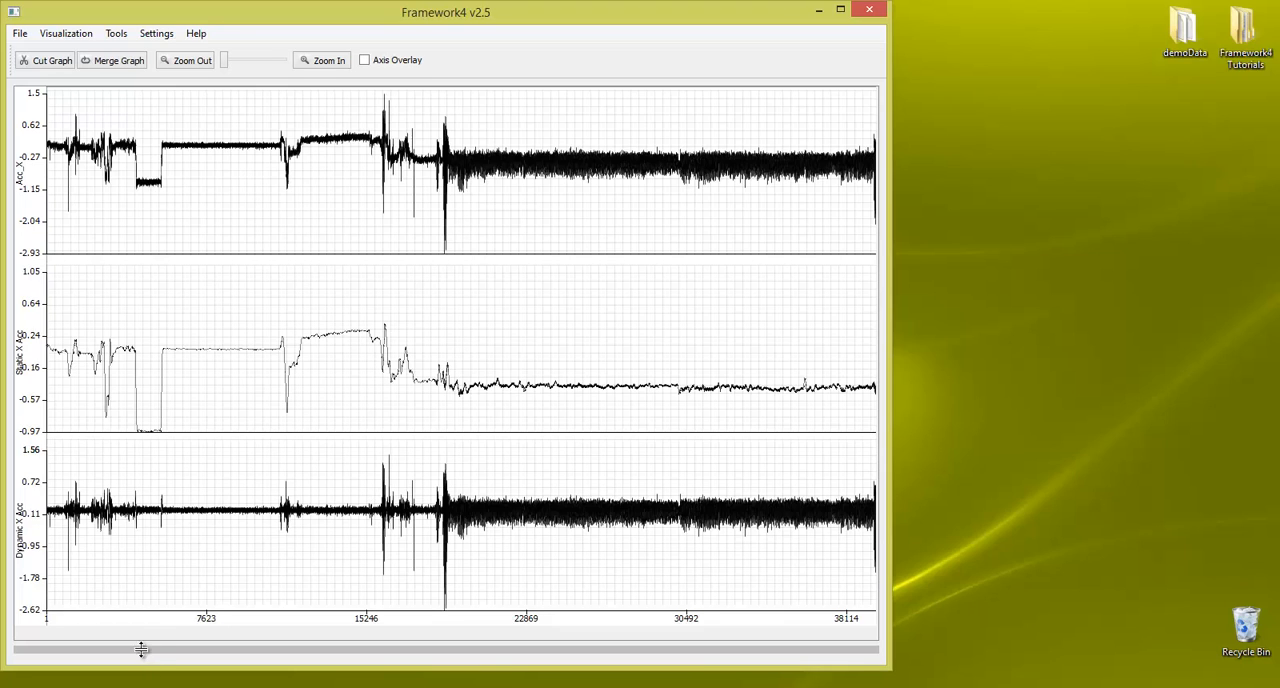
pyautogui.moveTo(157, 553); pyautogui.dragTo(217, 380)
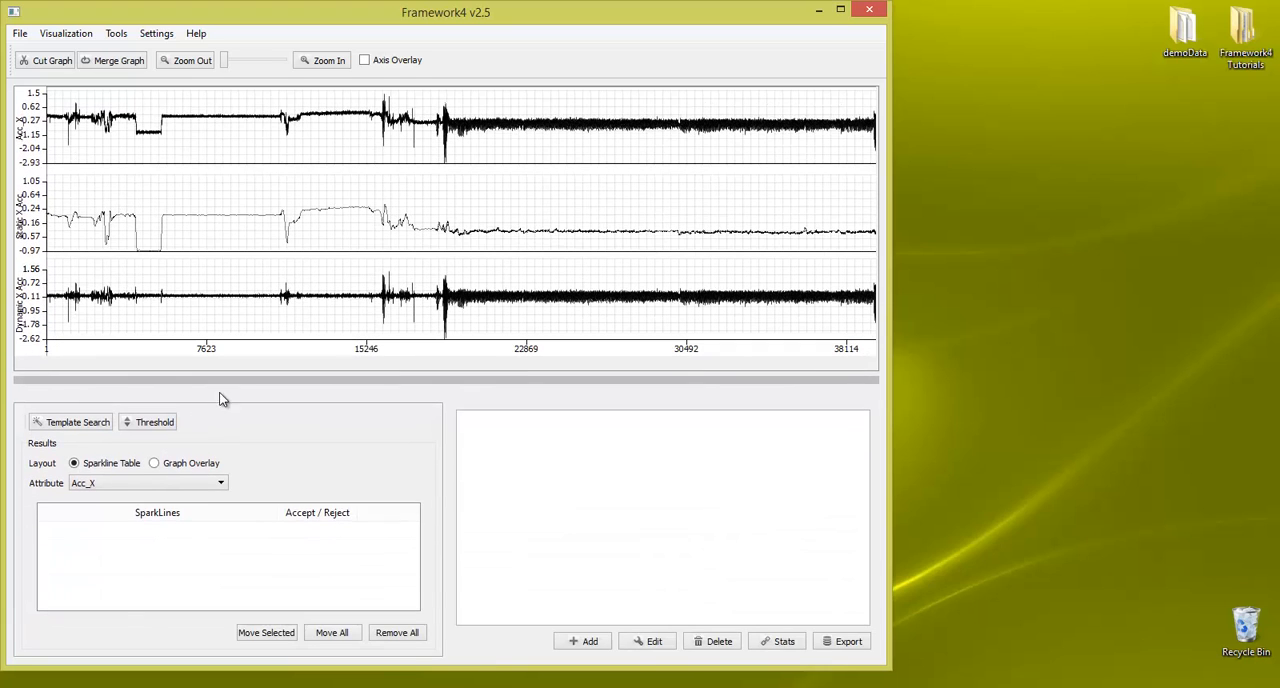
# Step: Start deriving a VeDBA attribute and choose Dynamic X Acc as its X input
pyautogui.click(113, 35)
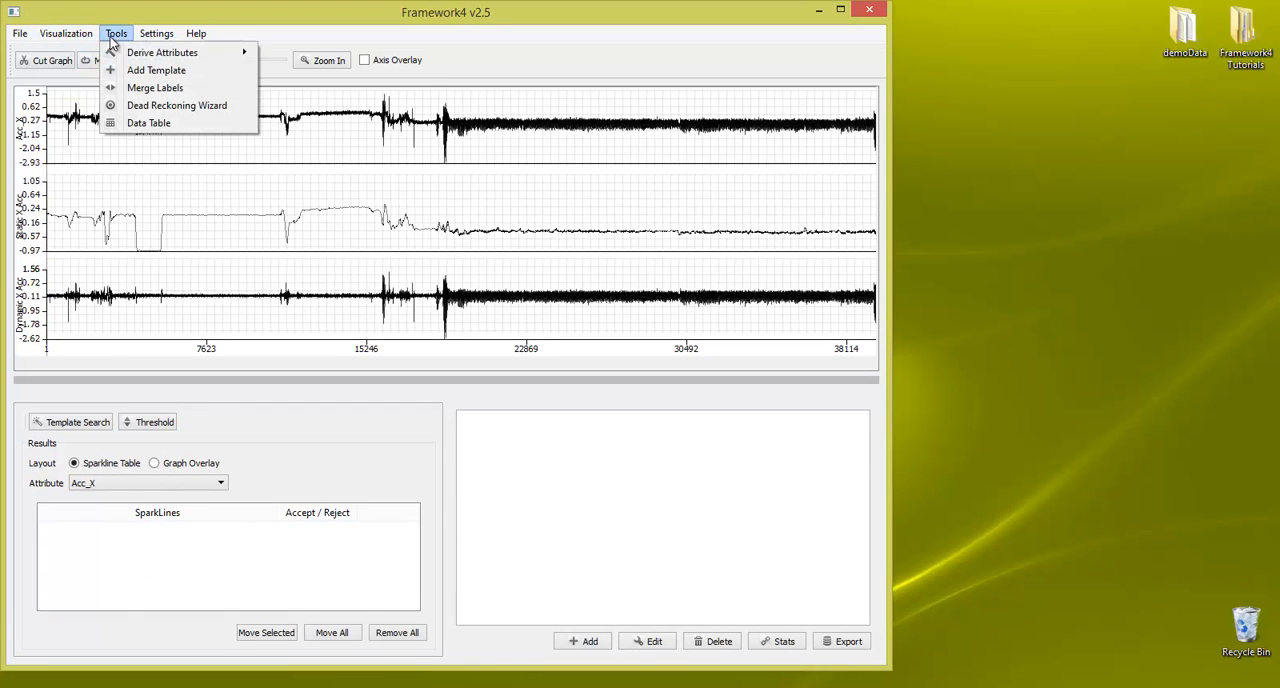
pyautogui.moveTo(160, 53)
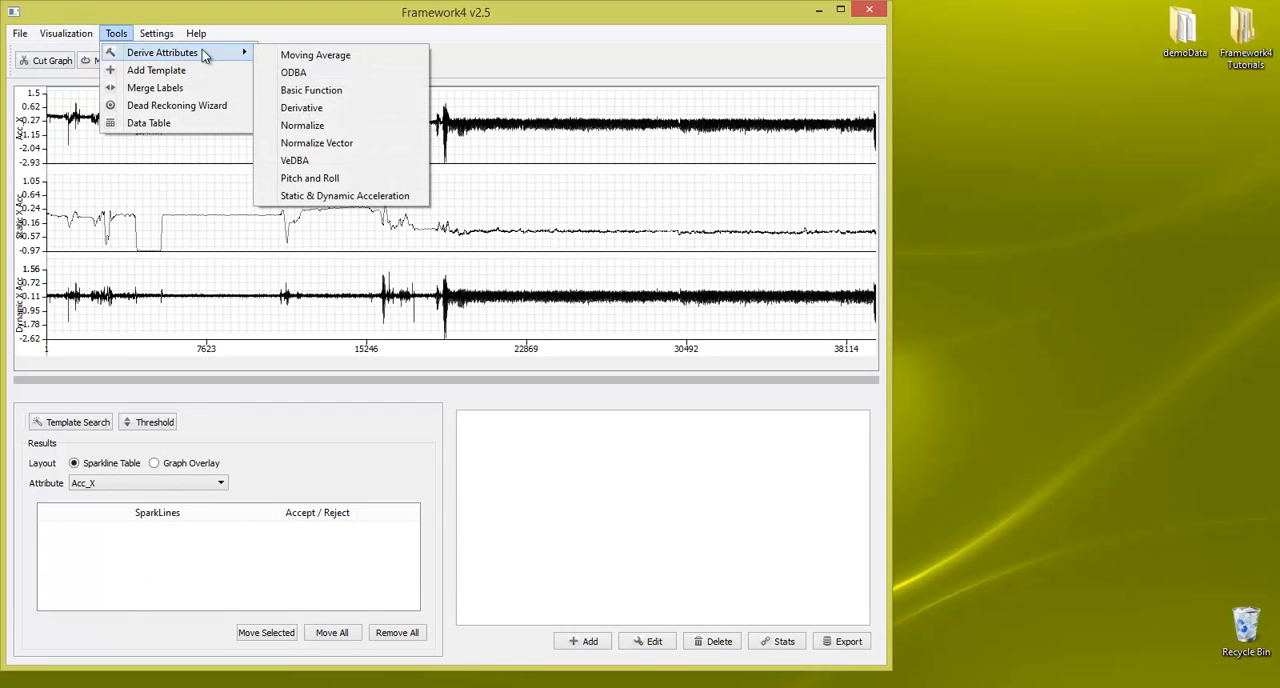
pyautogui.click(387, 163)
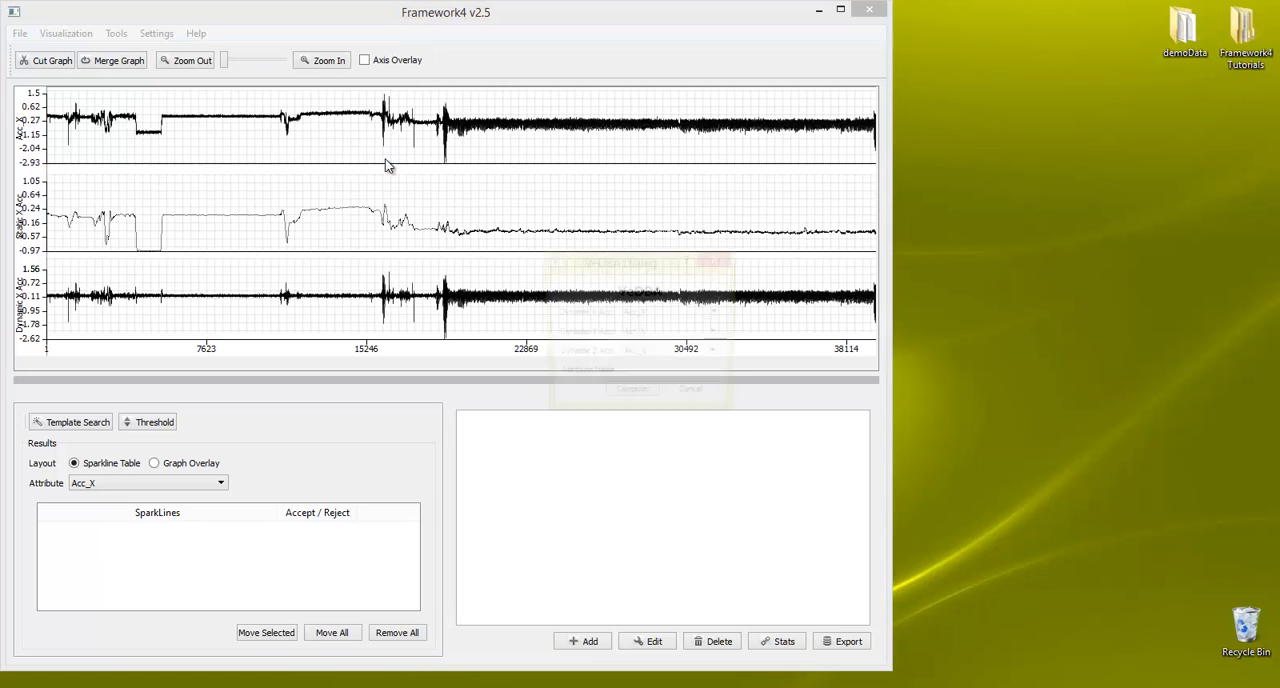
pyautogui.moveTo(593, 268); pyautogui.dragTo(398, 218)
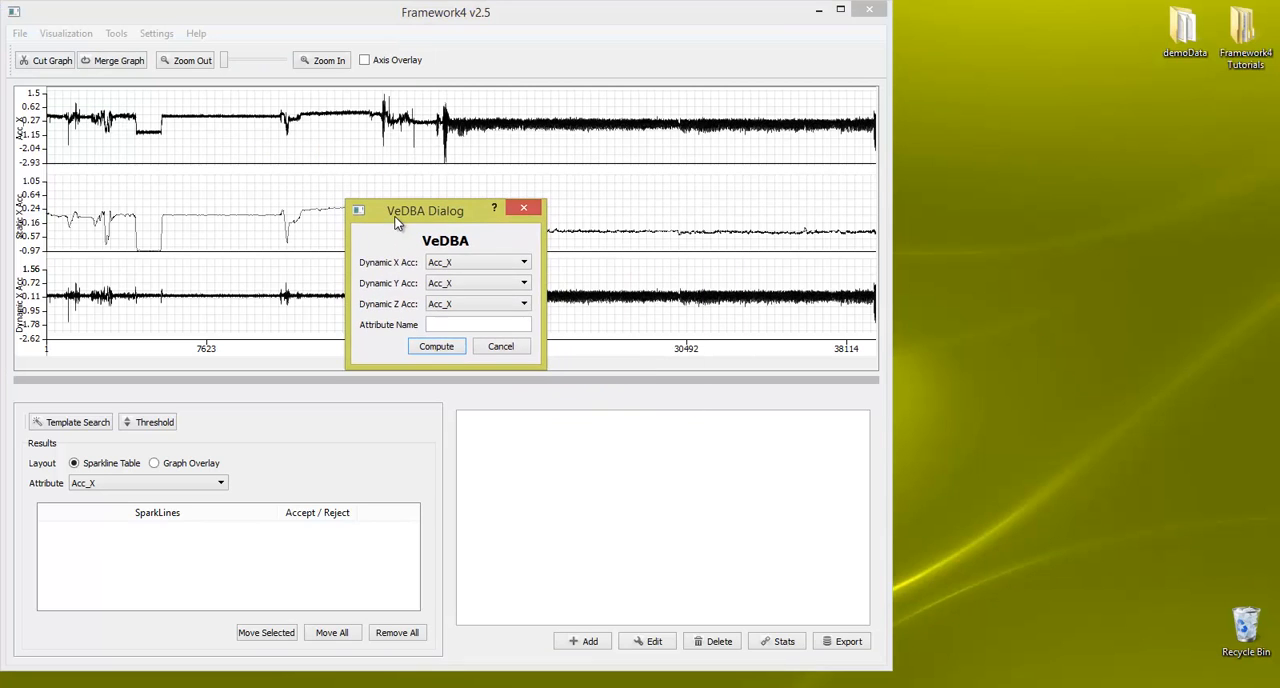
pyautogui.click(512, 265)
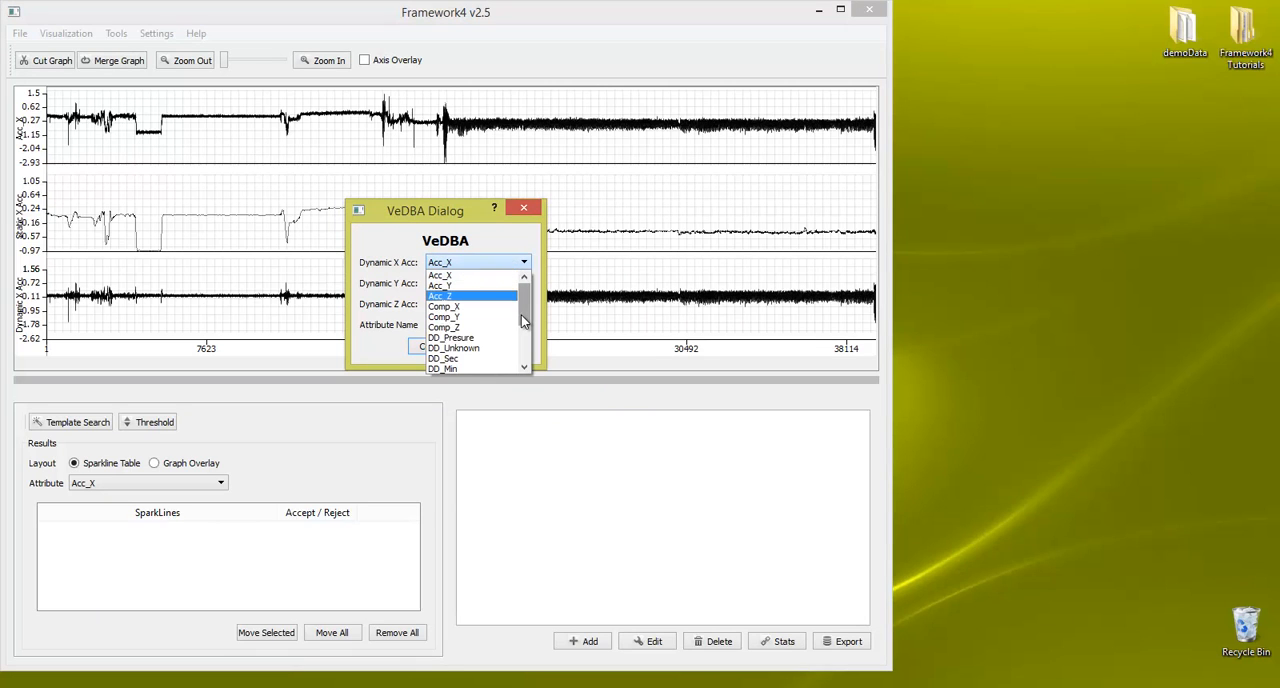
pyautogui.scroll(-4, 521, 314)
pyautogui.click(500, 352)
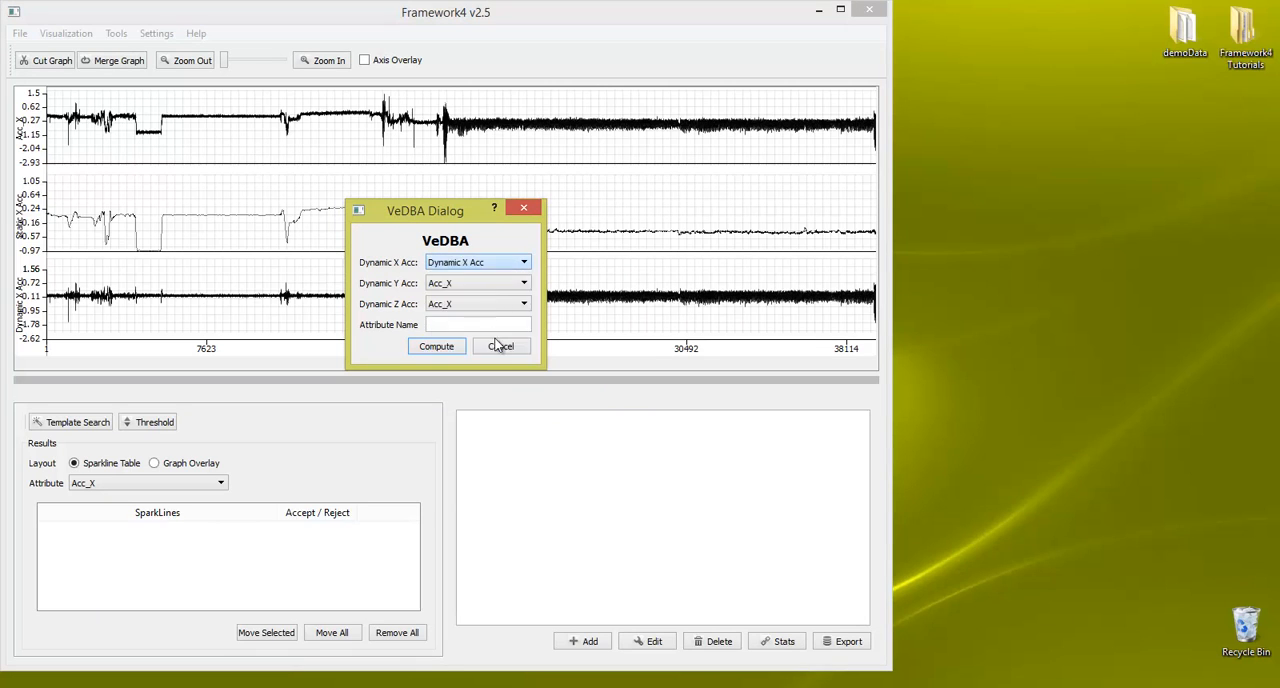
# Step: Set Dynamic Y Acc and Dynamic Z Acc as the Y and Z inputs, and compute the attribute under the name VeDBA
pyautogui.click(503, 285)
pyautogui.click(535, 376)
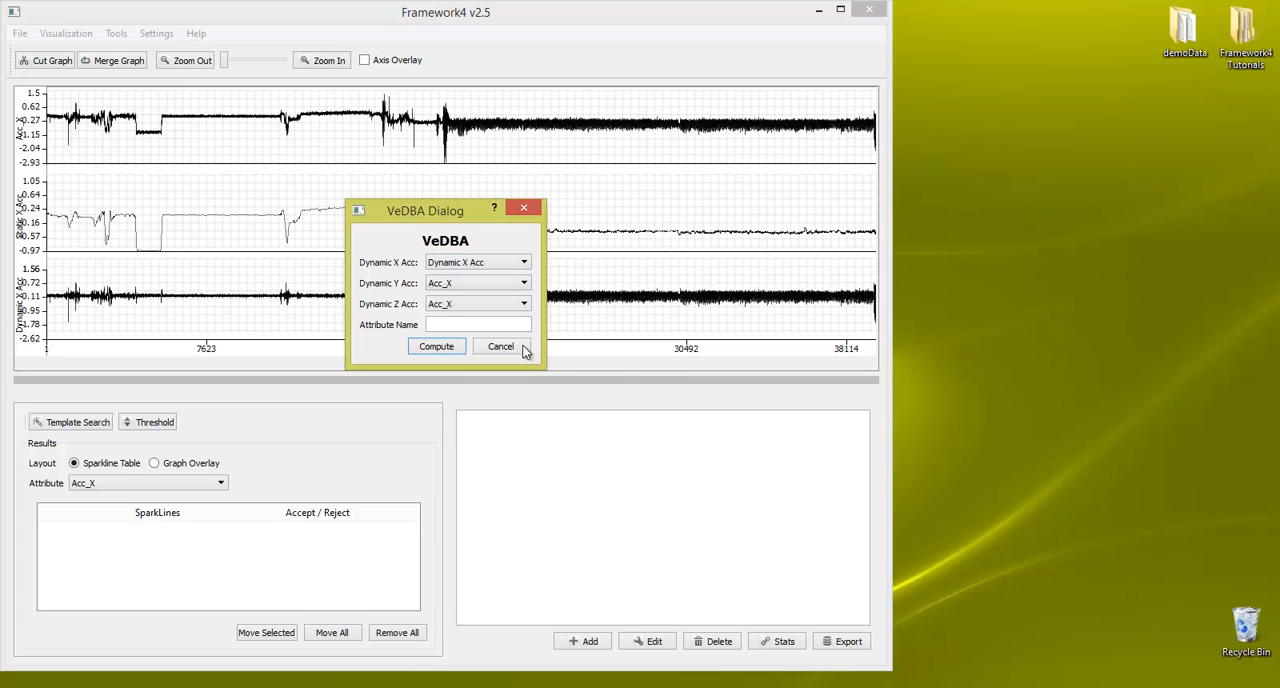
pyautogui.click(510, 286)
pyautogui.scroll(-4, 522, 372)
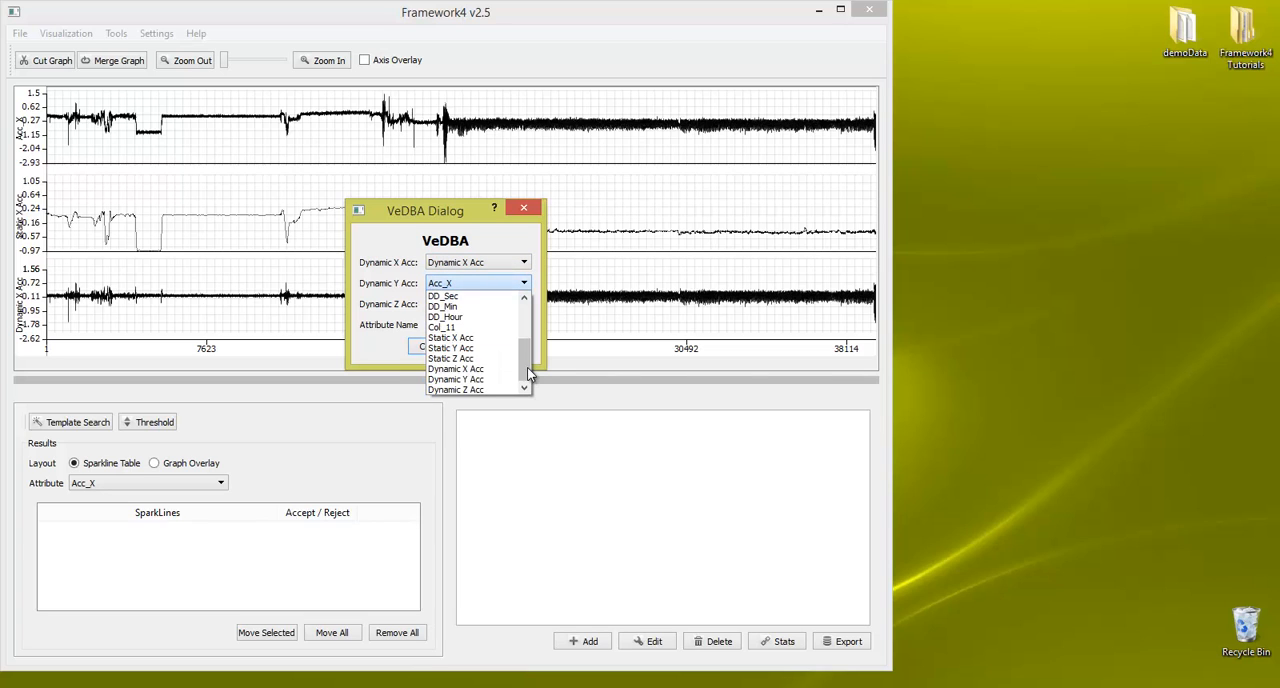
pyautogui.click(492, 383)
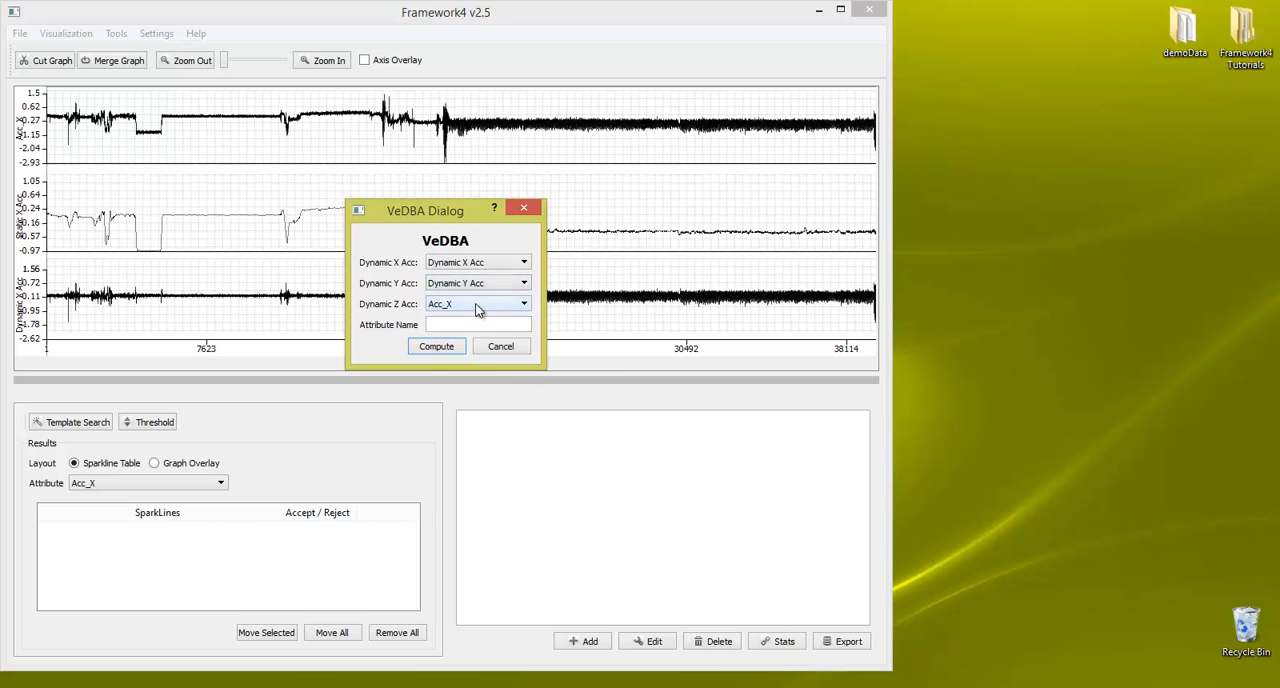
pyautogui.click(478, 305)
pyautogui.scroll(-4, 522, 402)
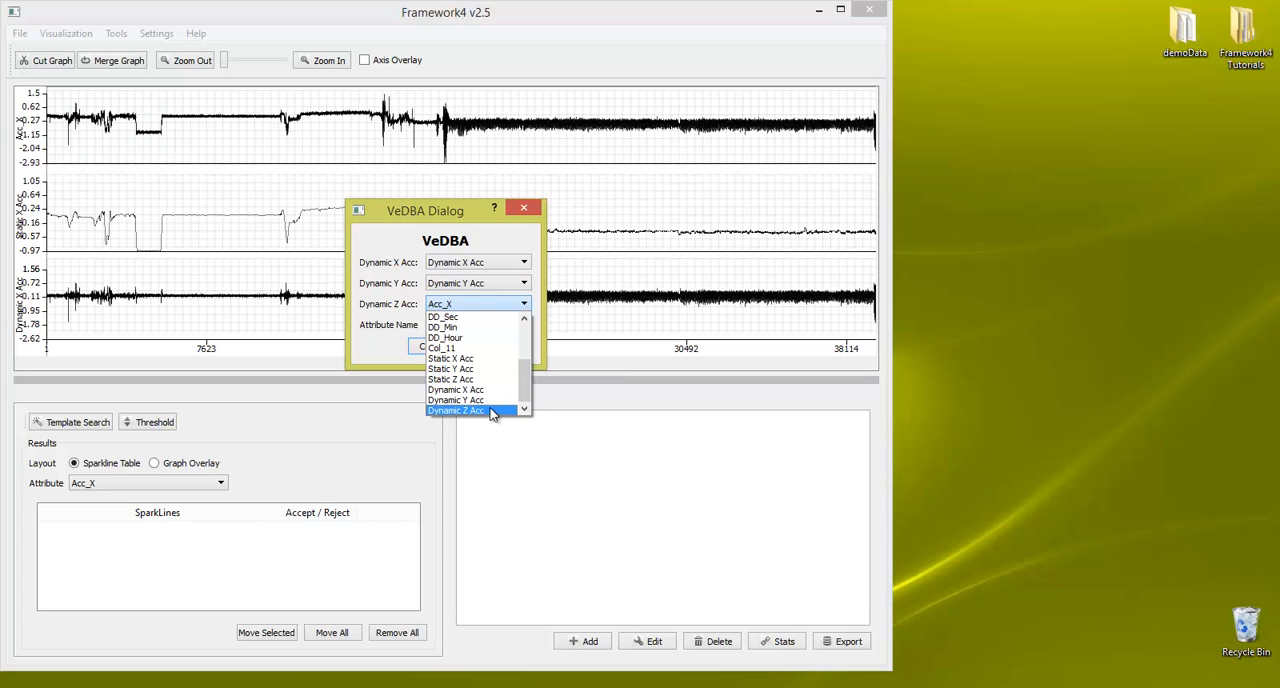
pyautogui.click(494, 410)
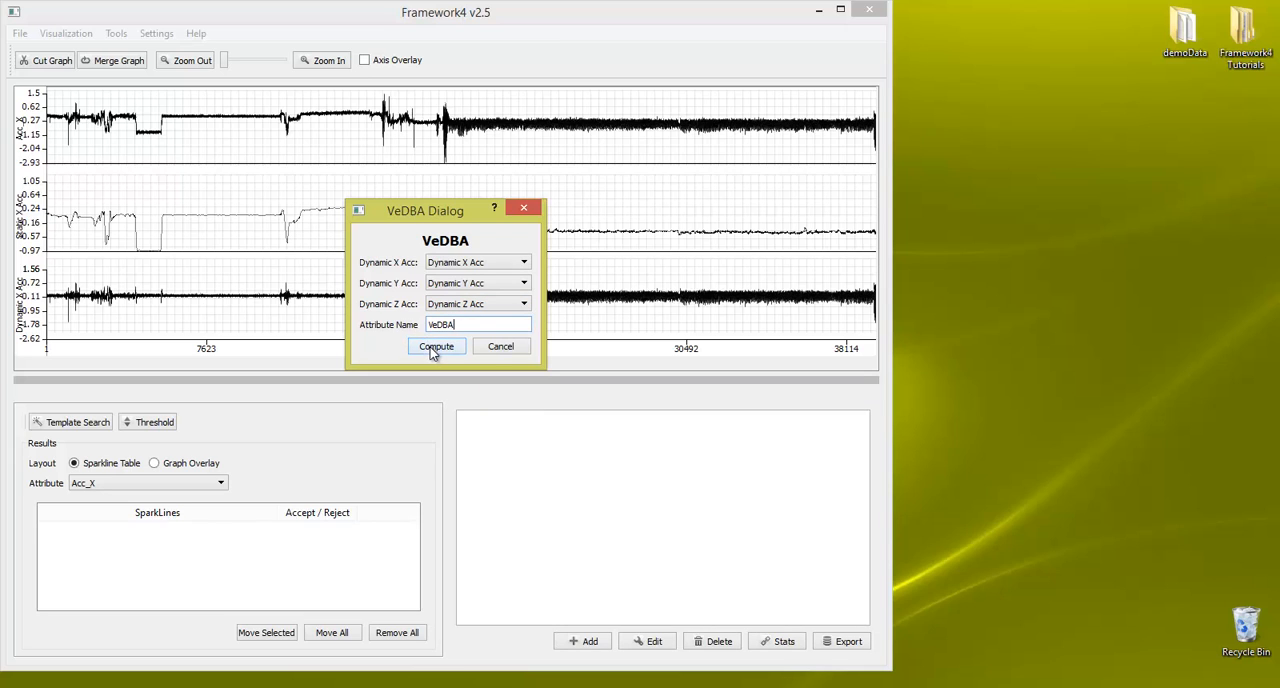
pyautogui.click(432, 352)
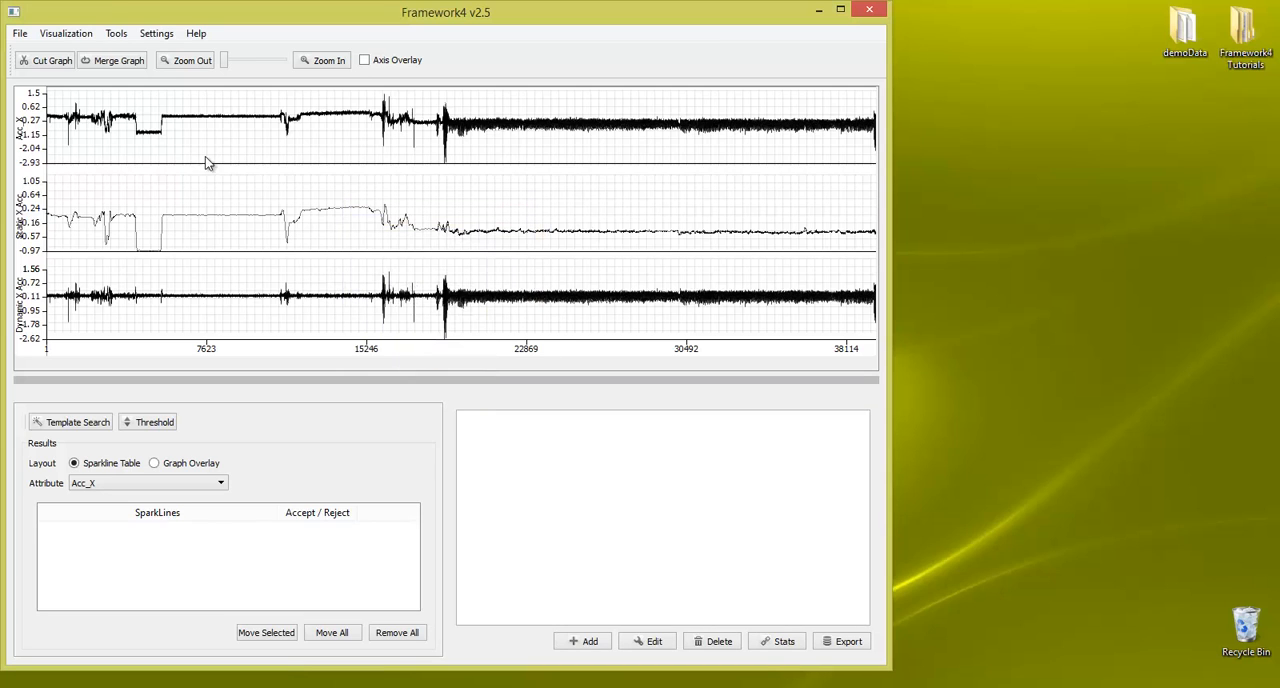
# Step: Remove the Static X Acc graph from the plotted attributes
pyautogui.click(66, 34)
pyautogui.moveTo(100, 58)
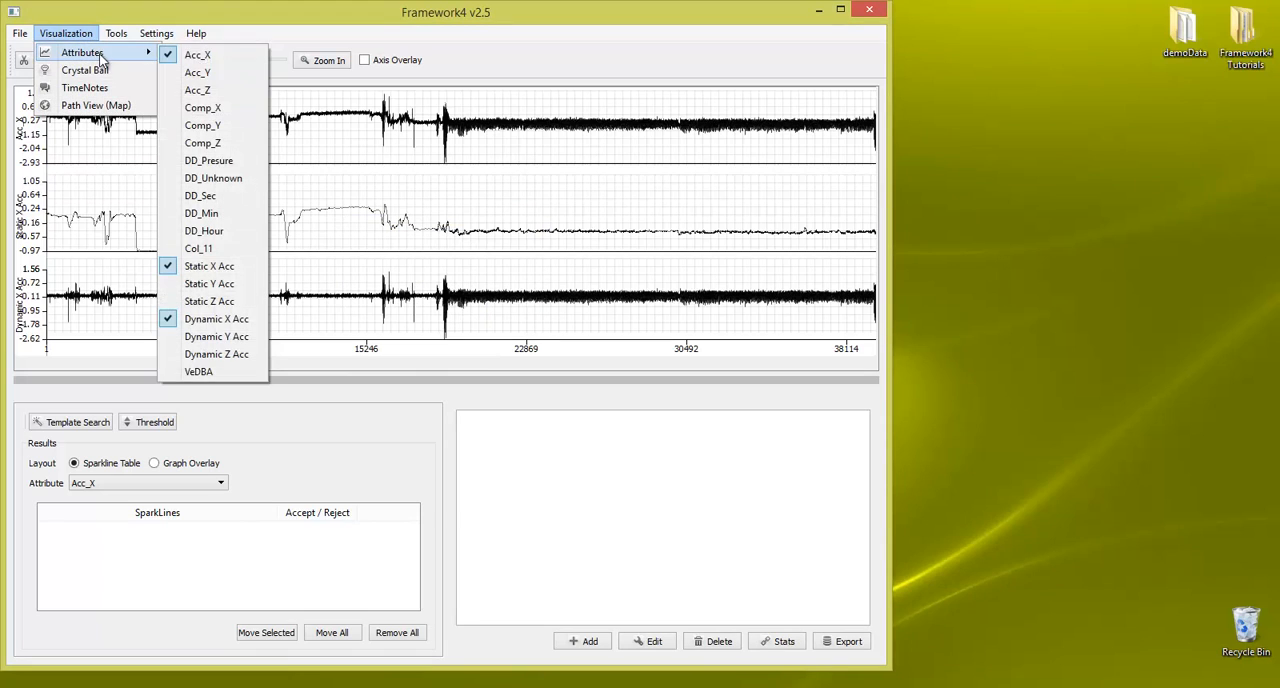
pyautogui.click(237, 268)
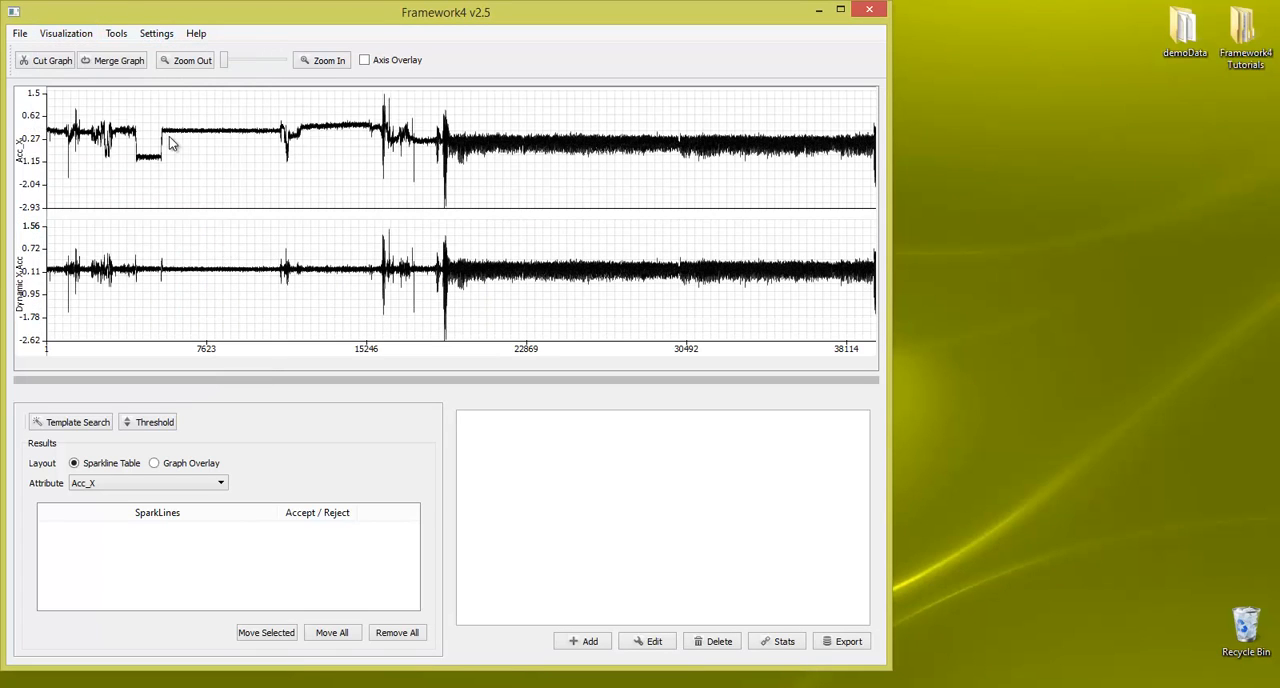
# Step: Plot the derived VeDBA attribute beneath the Dynamic X Acc graph and enlarge the graph area to fill the window
pyautogui.click(75, 38)
pyautogui.moveTo(110, 52)
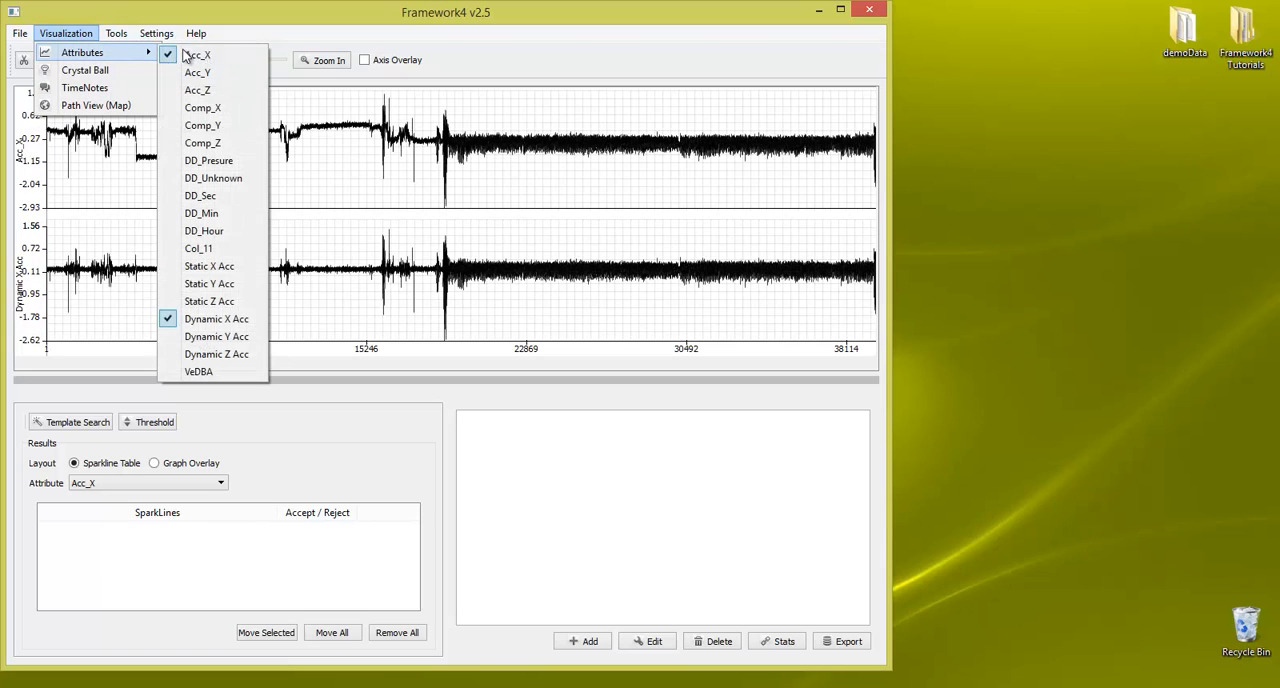
pyautogui.click(200, 372)
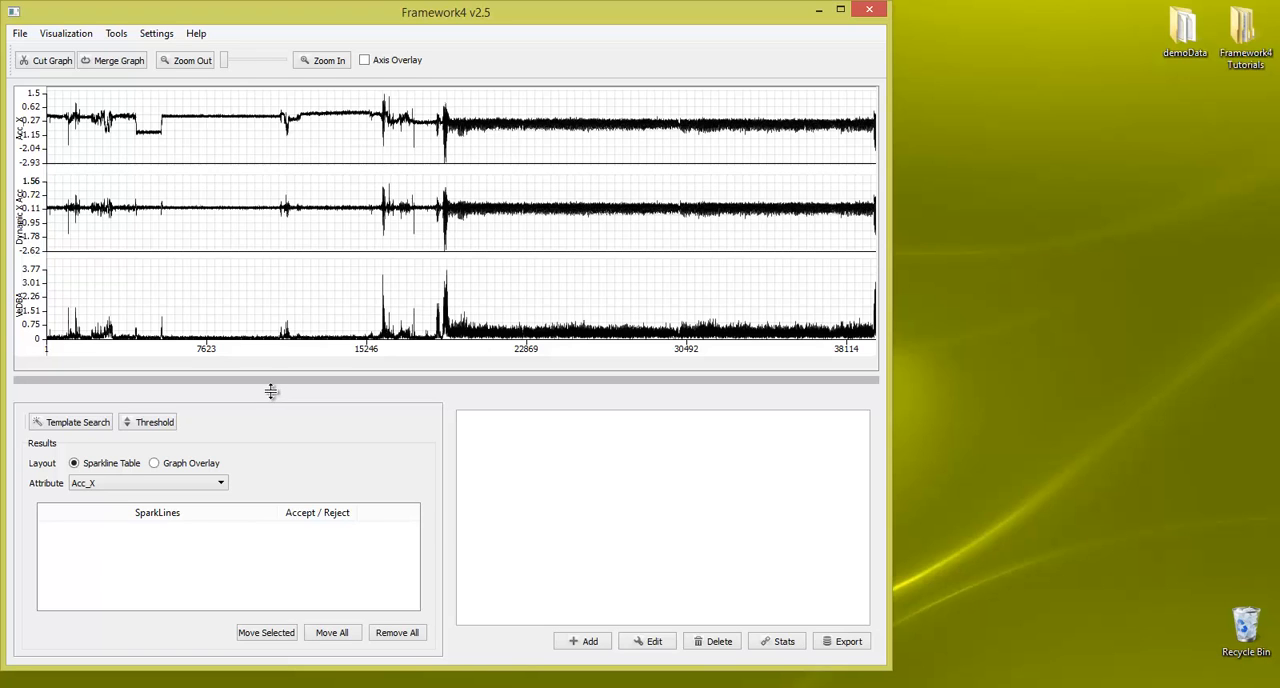
pyautogui.moveTo(276, 393); pyautogui.dragTo(280, 558)
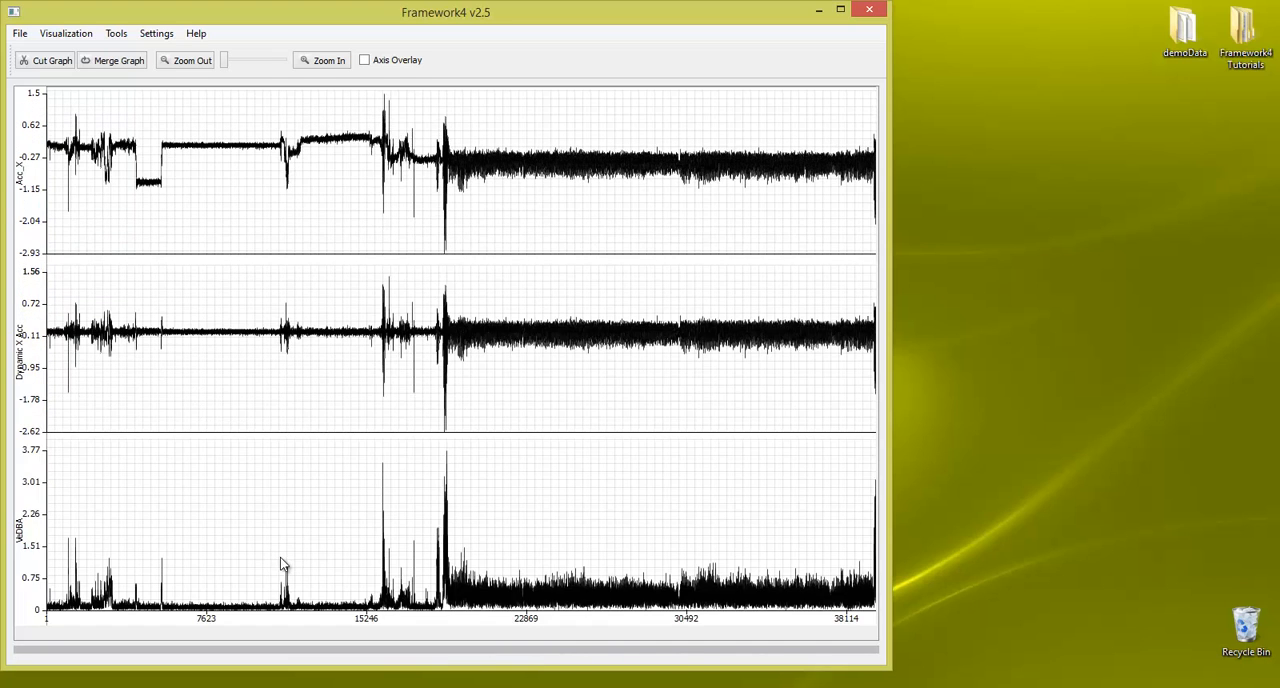
pyautogui.click(112, 35)
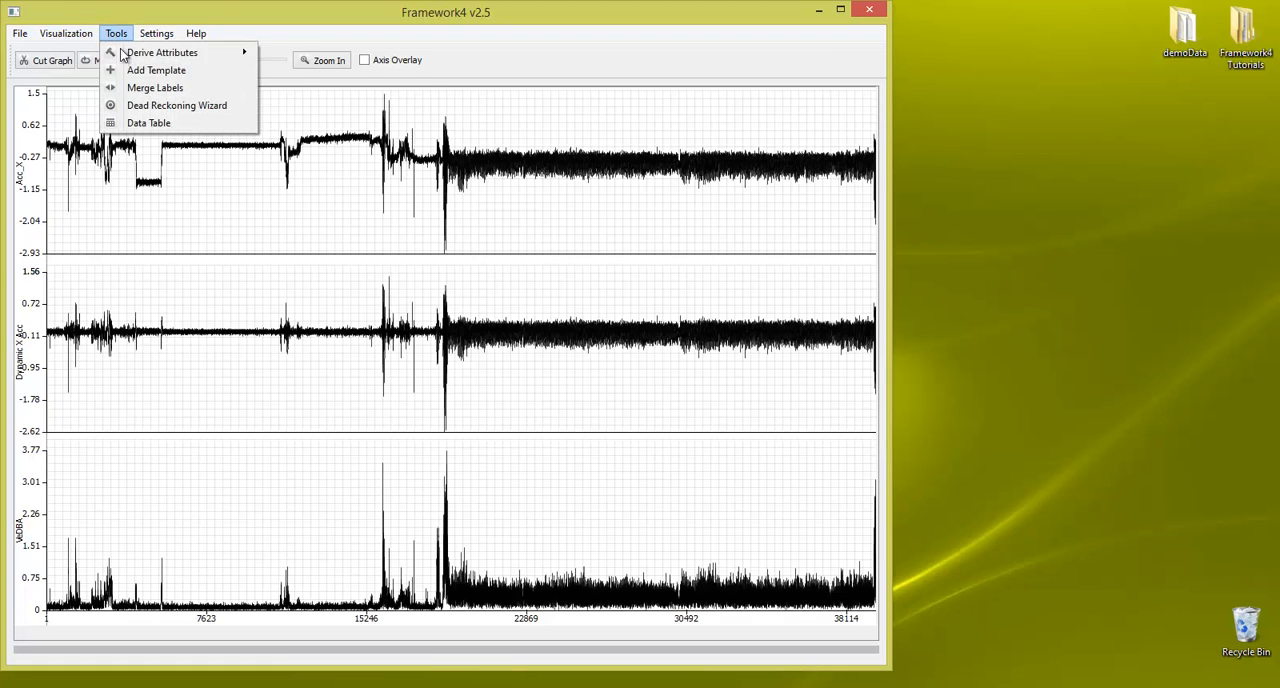
pyautogui.moveTo(237, 53)
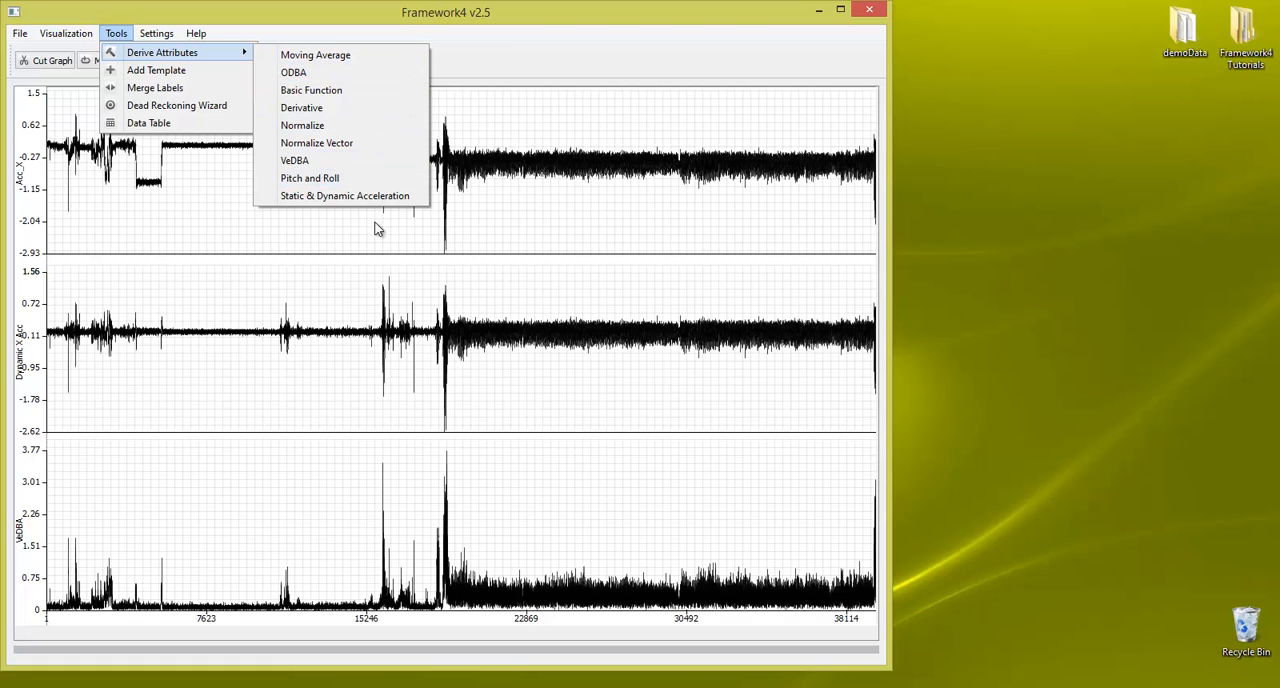
pyautogui.click(381, 8)
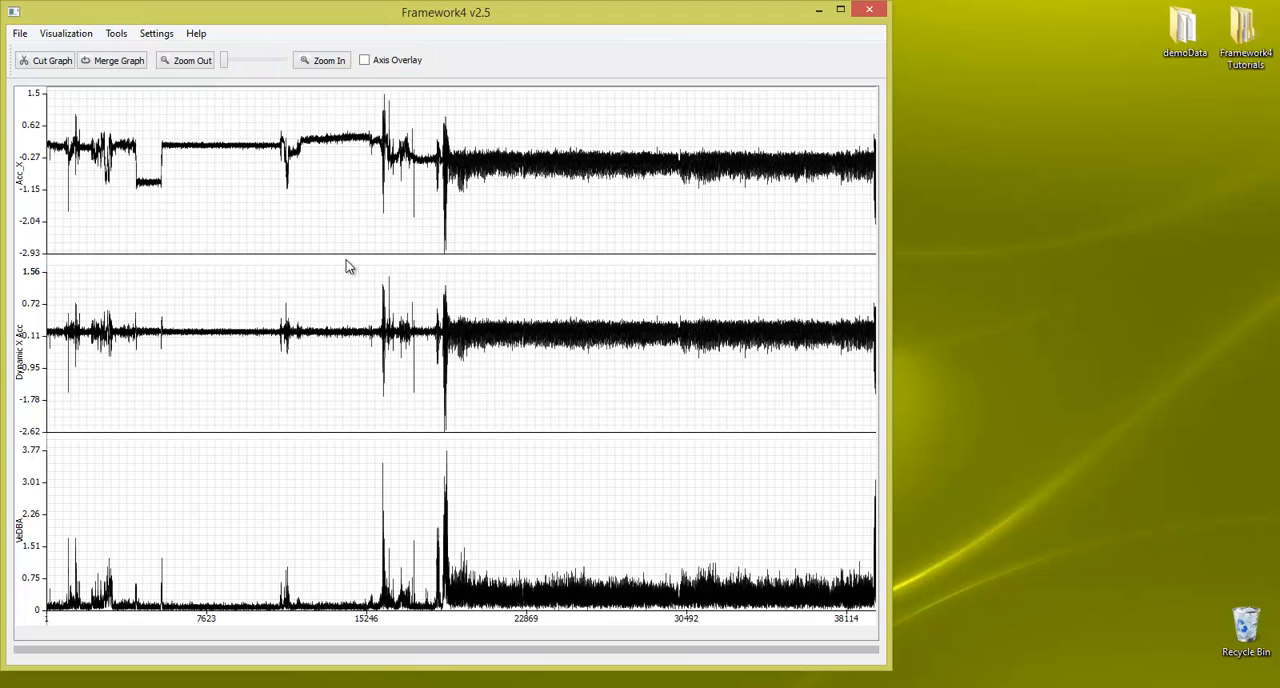